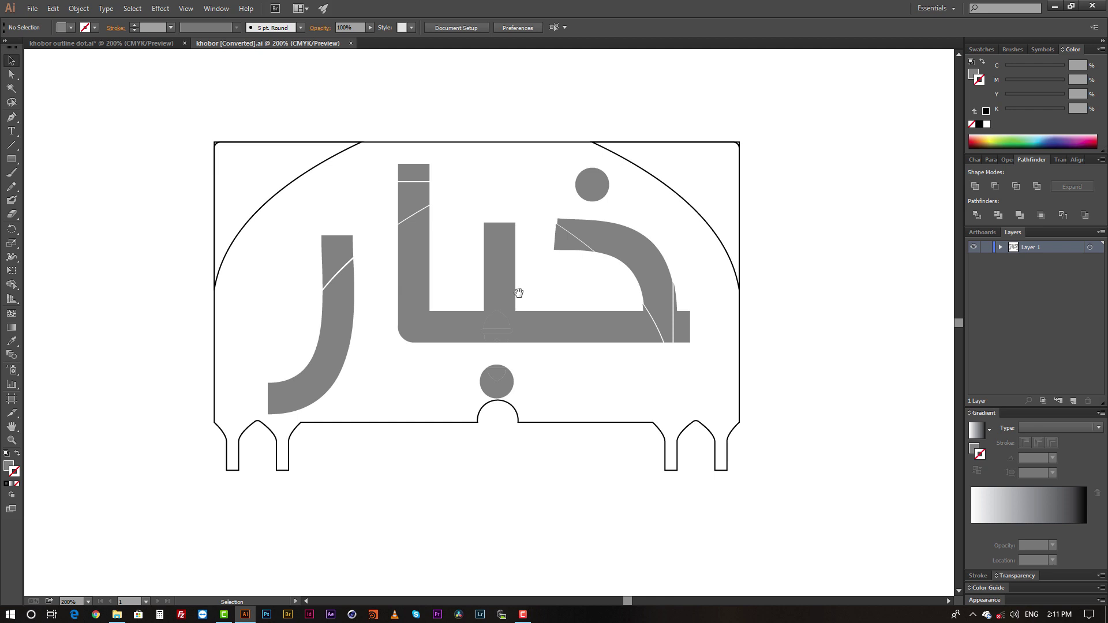
Add the text "NEWS" below the lettering artwork and remove the blank characters in front of it.
{"action": "key", "text": "ctrl+minus"}
{"action": "key", "text": "t"}
{"action": "left_click", "coordinate": [509, 423]}
{"action": "type", "text": "NEWS"}
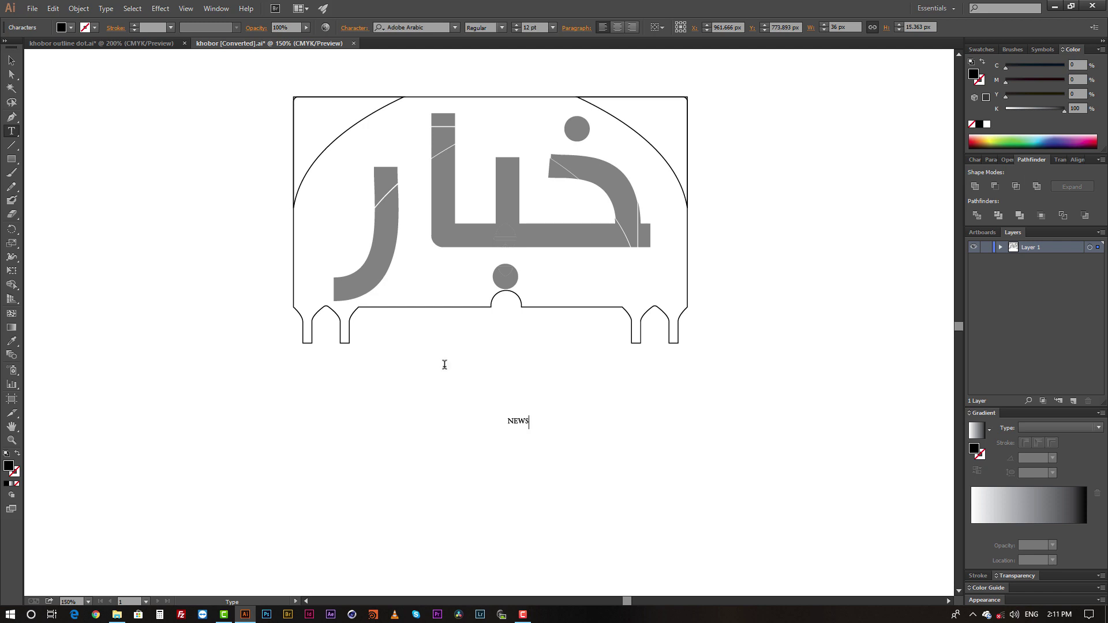
{"action": "left_click", "coordinate": [11, 60]}
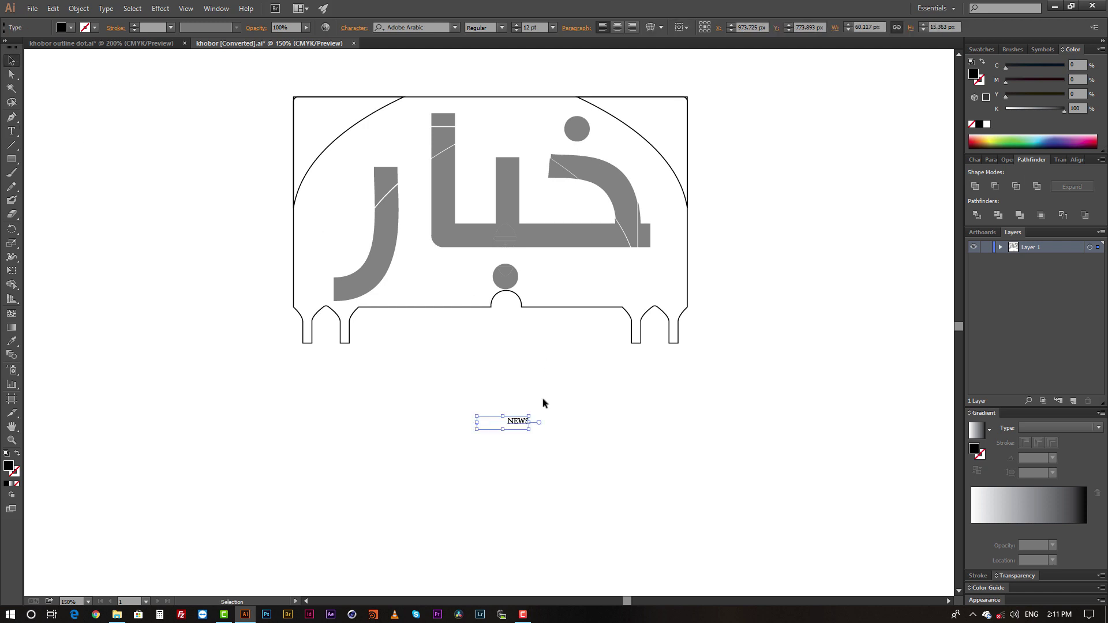
{"action": "double_click", "coordinate": [509, 424]}
{"action": "left_click_drag", "start_coordinate": [508, 421], "coordinate": [389, 422]}
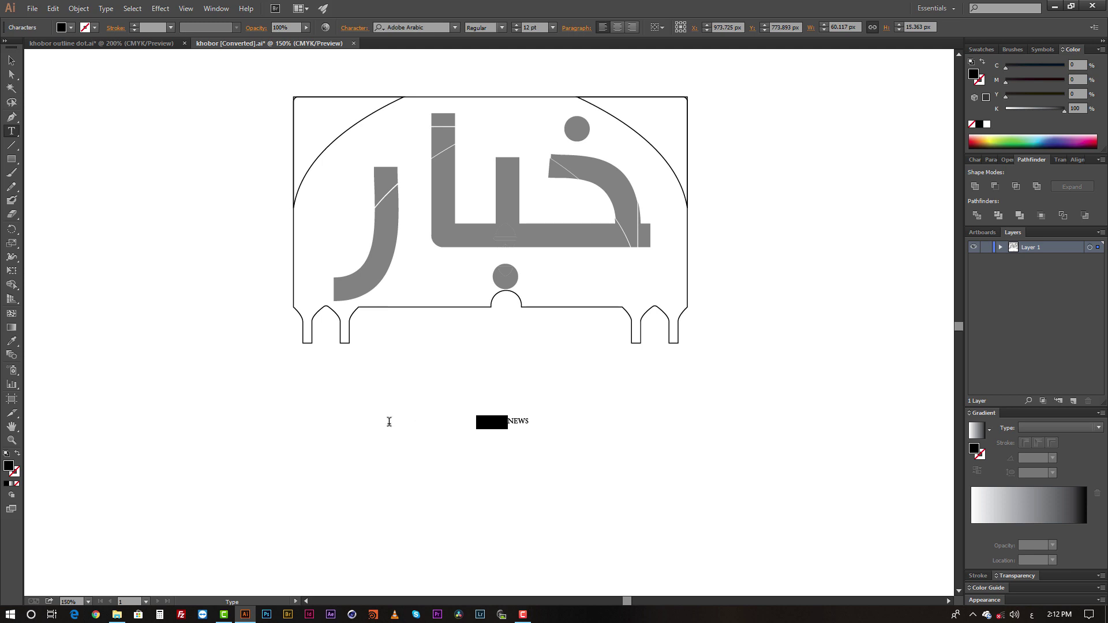
{"action": "key", "text": "BackSpace"}
{"action": "left_click", "coordinate": [11, 60]}
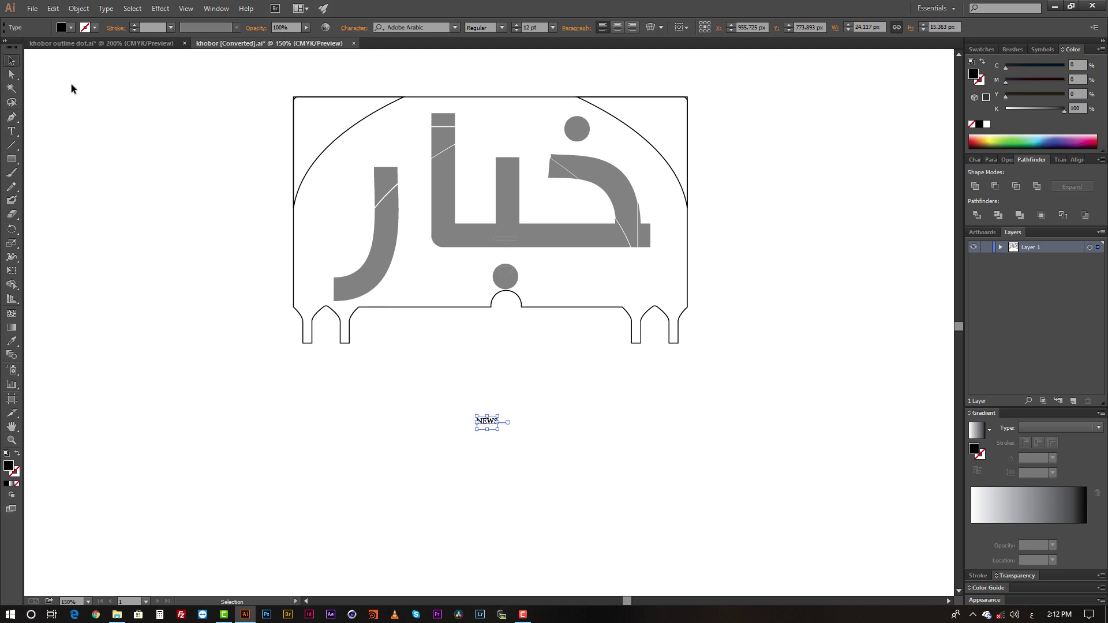
Enlarge the NEWS text proportionally to about 200.5 pt and move it further down, clear of the artwork.
{"action": "left_click_drag", "start_coordinate": [500, 416], "coordinate": [664, 312], "text": "alt+shift"}
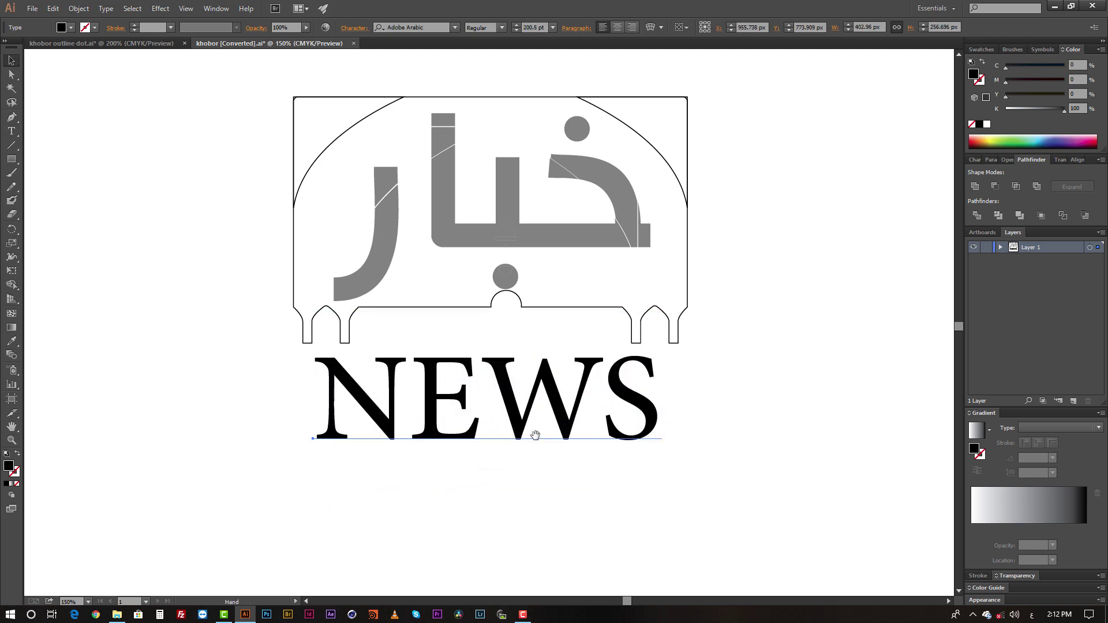
{"action": "scroll", "coordinate": [577, 312], "scroll_direction": "down", "scroll_amount": 3}
{"action": "left_click_drag", "start_coordinate": [541, 307], "coordinate": [553, 417]}
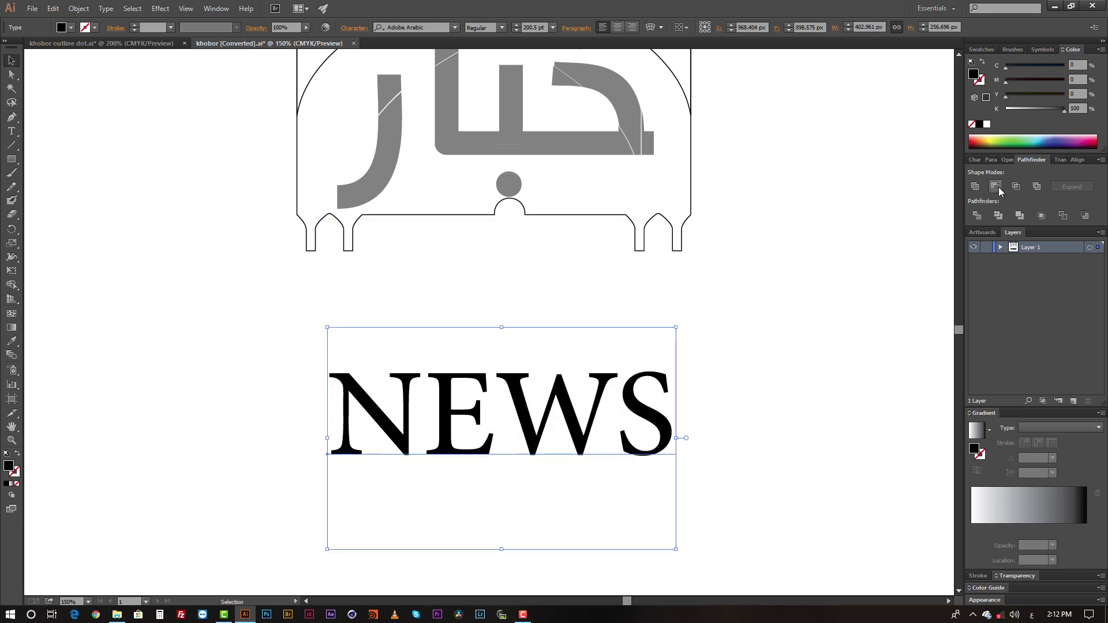
Set the NEWS text in the Roboto font with the Bold style.
{"action": "left_click", "coordinate": [974, 160]}
{"action": "left_click", "coordinate": [1021, 192]}
{"action": "type", "text": "قا"}
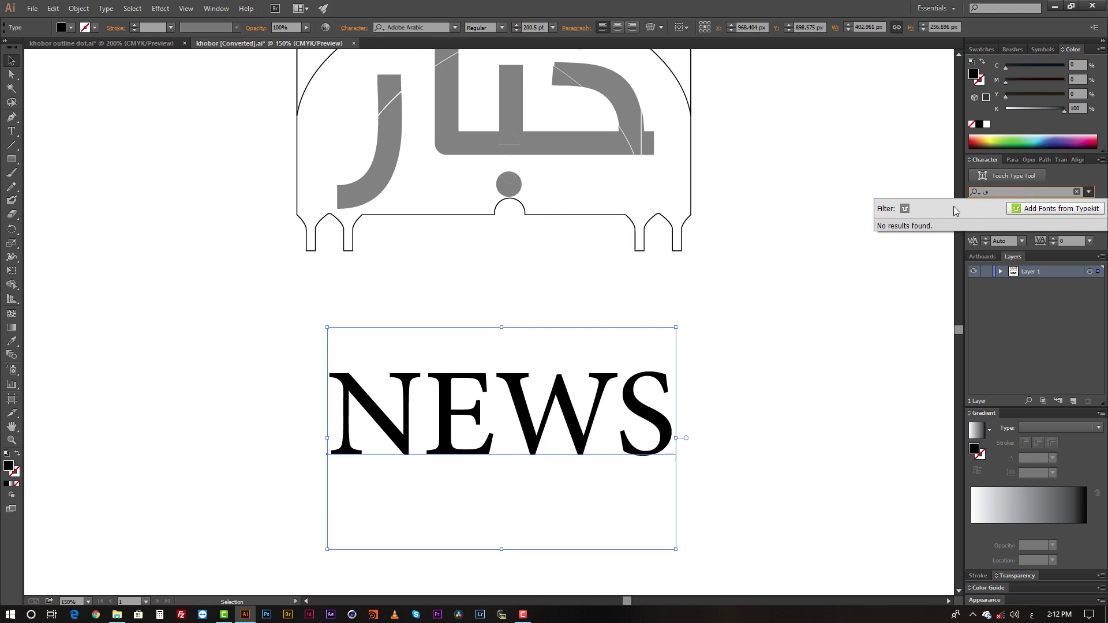
{"action": "key", "text": "BackSpace"}
{"action": "key", "text": "alt+shift"}
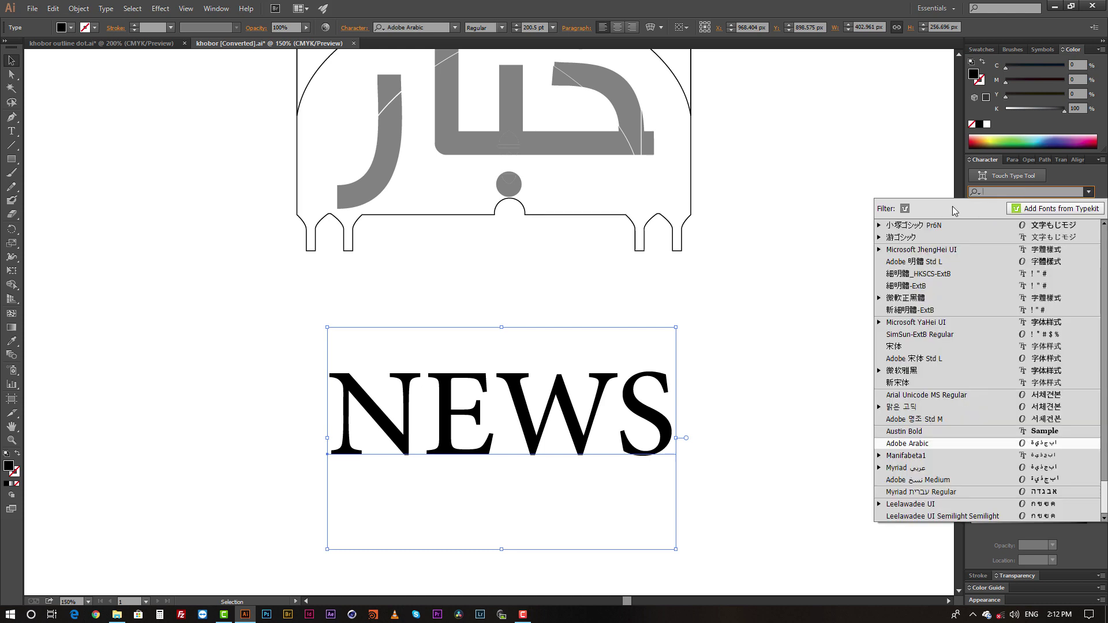
{"action": "type", "text": "R"}
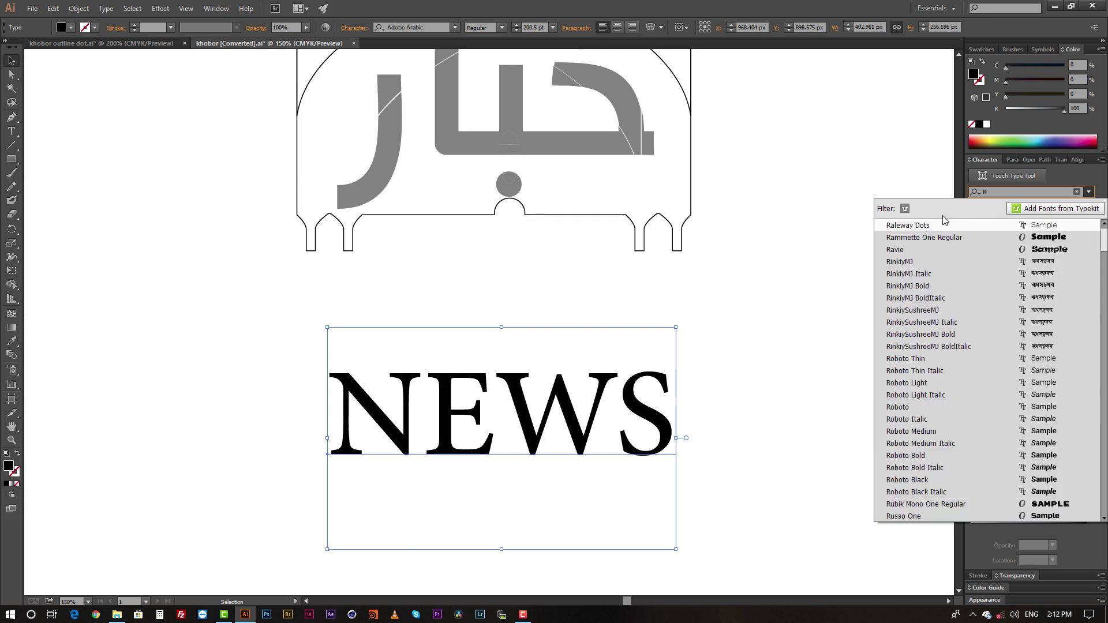
{"action": "left_click", "coordinate": [900, 406]}
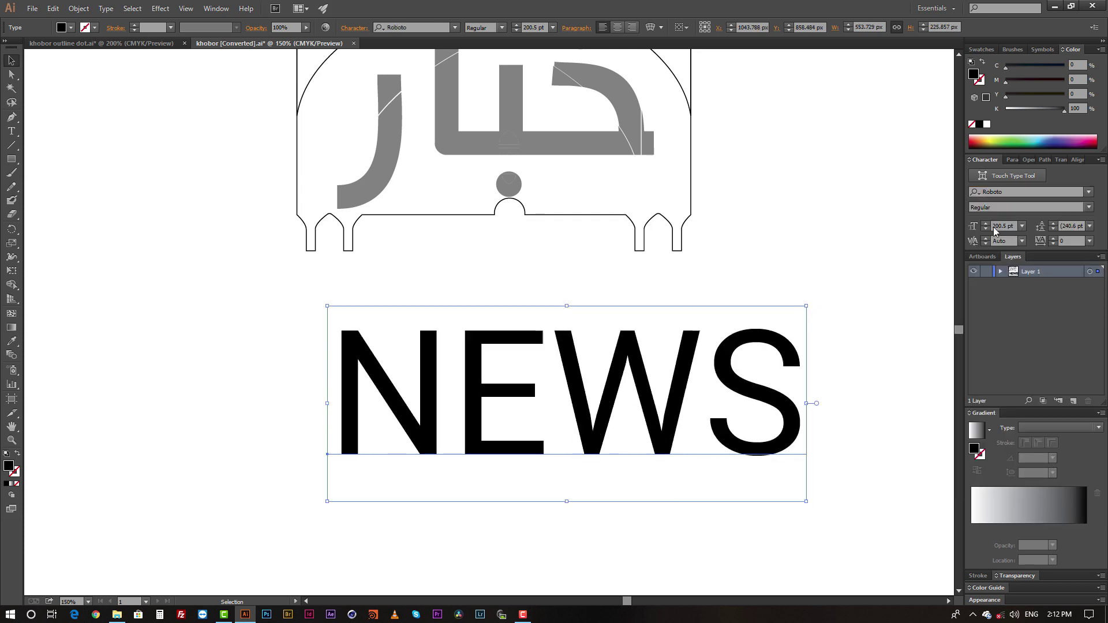
{"action": "left_click", "coordinate": [1088, 207]}
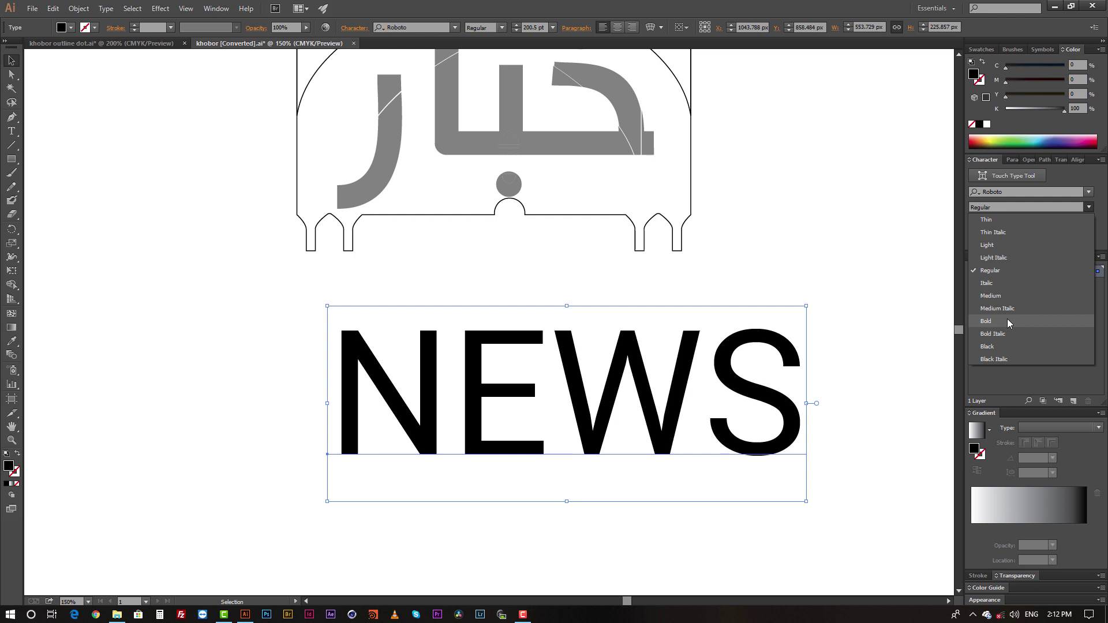
{"action": "left_click", "coordinate": [1006, 318]}
Reposition the bold NEWS text under the artwork and convert it to outlines.
{"action": "left_click_drag", "start_coordinate": [736, 392], "coordinate": [709, 330]}
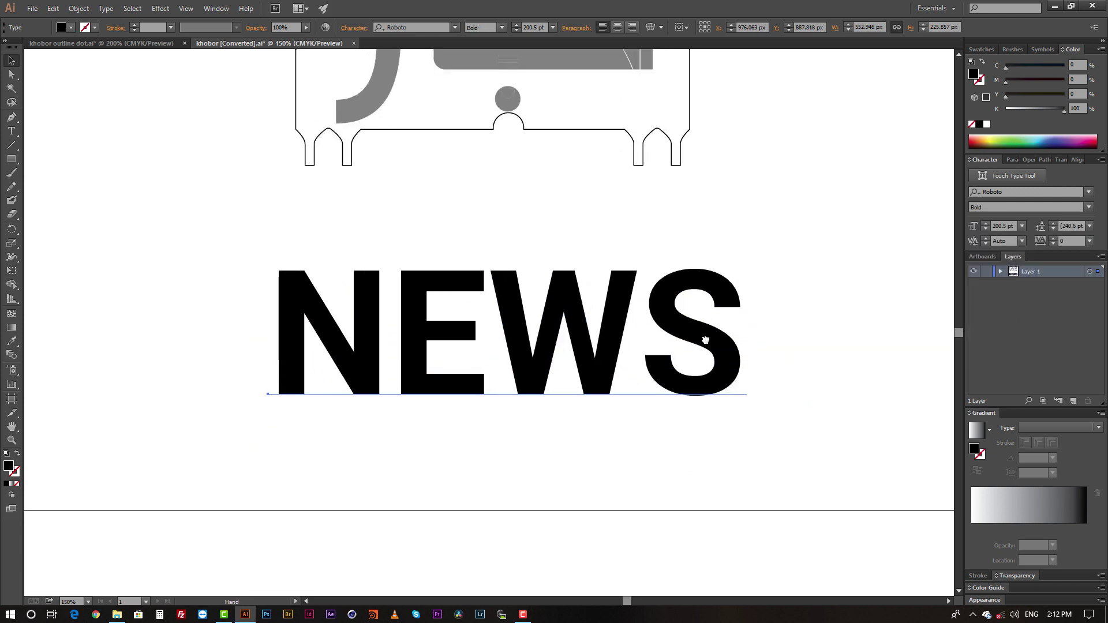
{"action": "left_click_drag", "start_coordinate": [329, 292], "coordinate": [435, 310]}
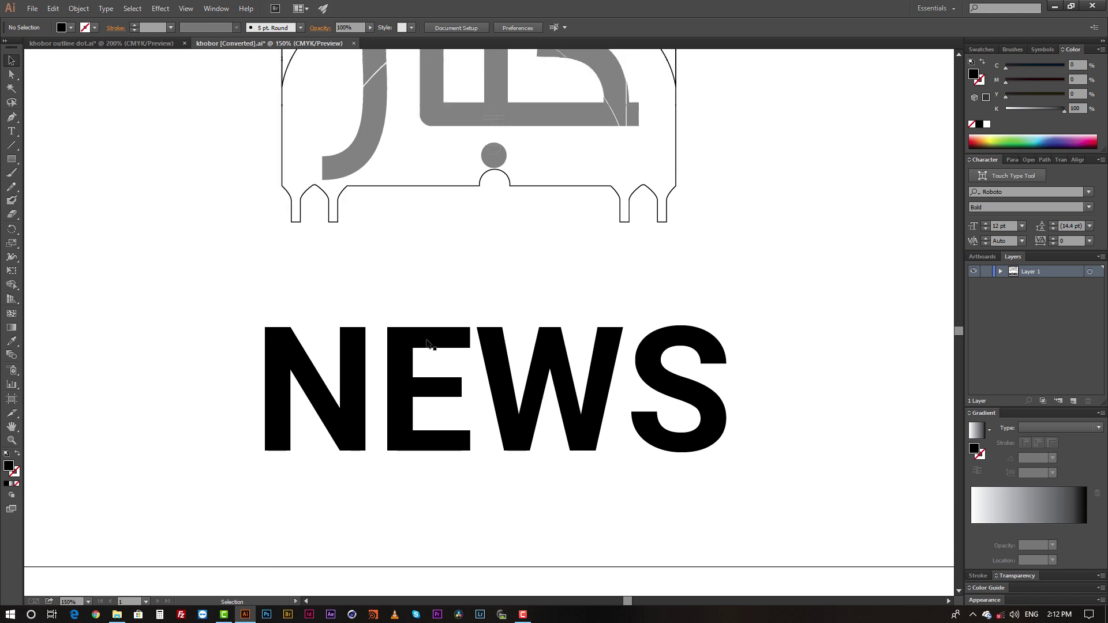
{"action": "key", "text": "shift+ctrl+o"}
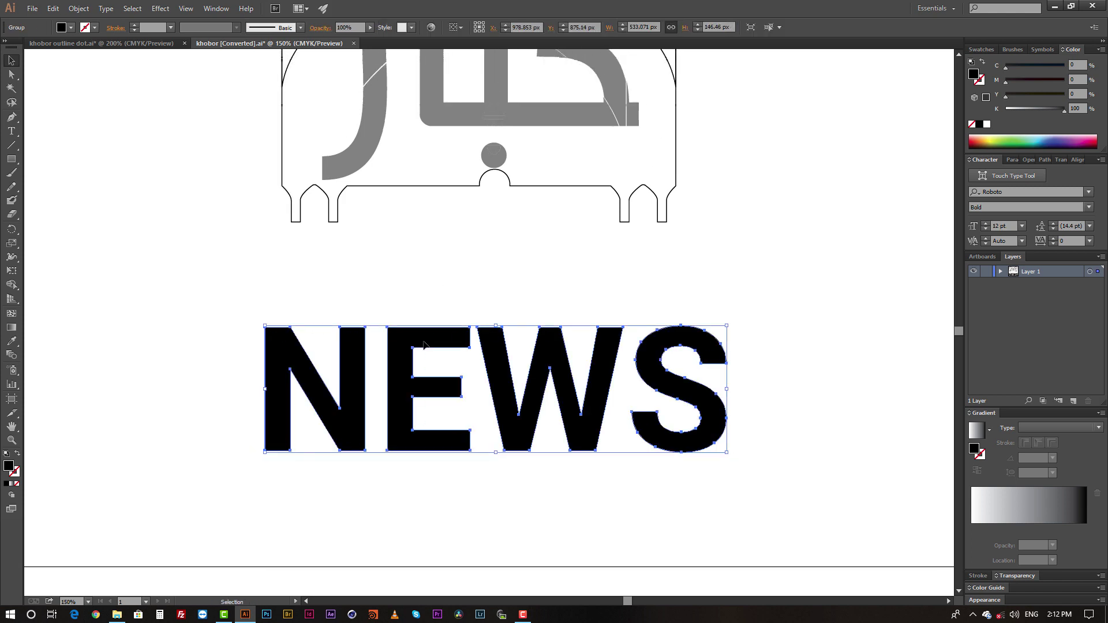
{"action": "left_click", "coordinate": [191, 311]}
{"action": "left_click", "coordinate": [393, 350]}
Draw a closed Pen shape whose curved lower edge cuts diagonally across the N and E, with black stroke and no fill.
{"action": "left_click", "coordinate": [11, 117]}
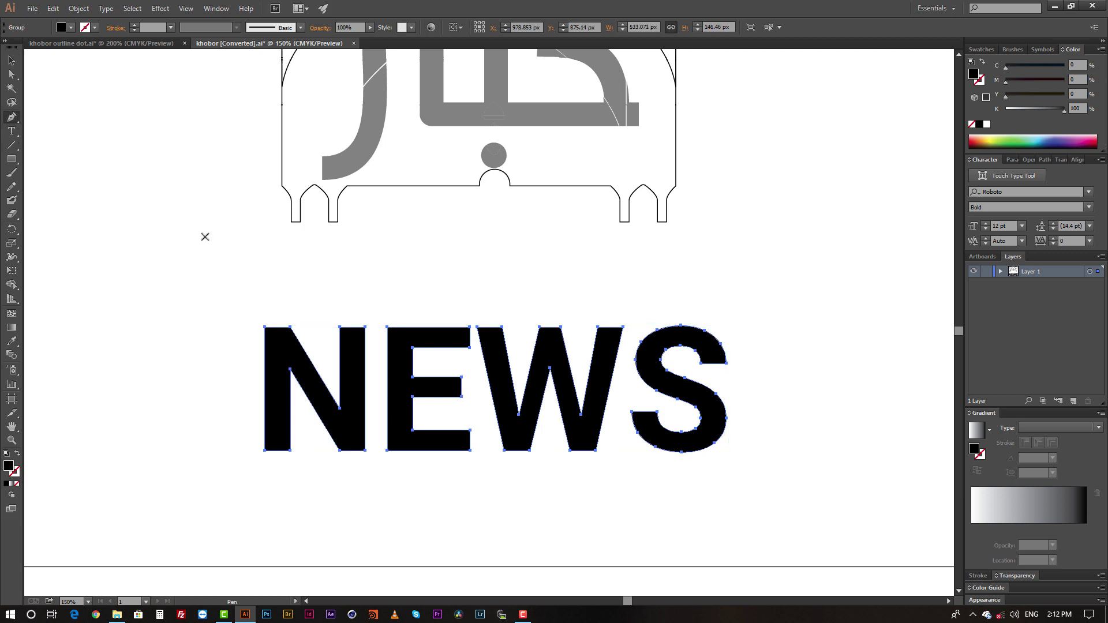
{"action": "left_click", "coordinate": [191, 440]}
{"action": "left_click_drag", "start_coordinate": [501, 297], "coordinate": [206, 289]}
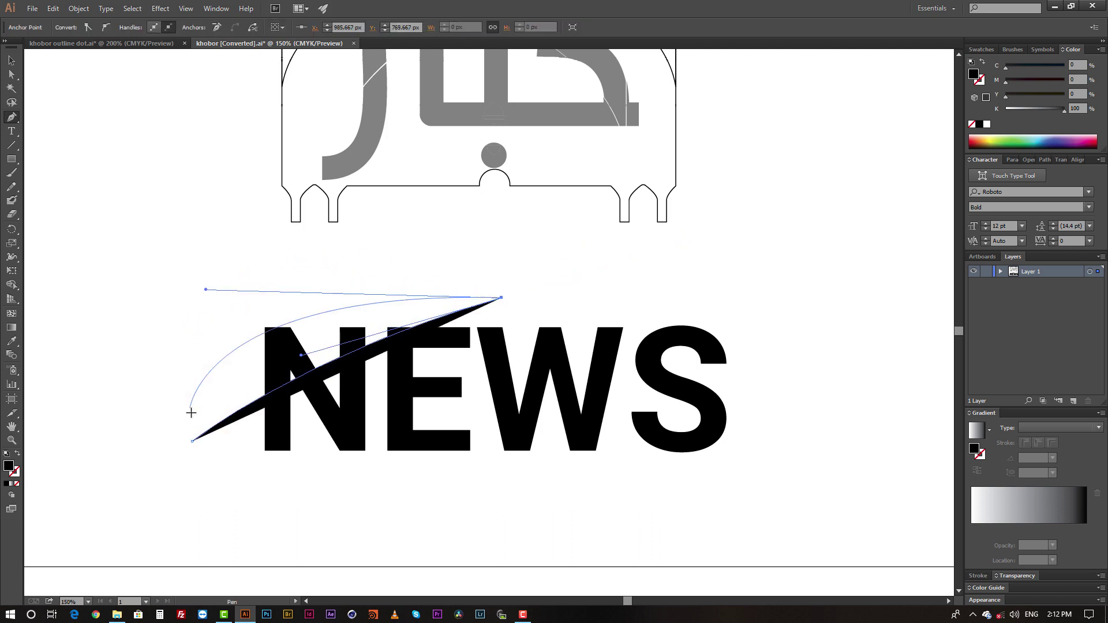
{"action": "left_click", "coordinate": [192, 287]}
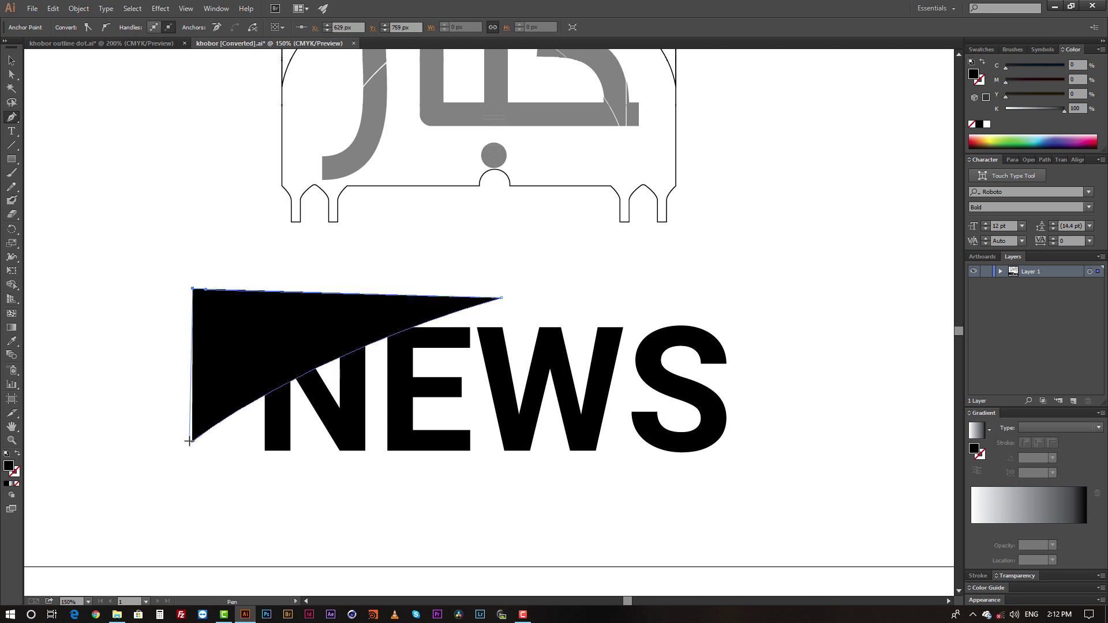
{"action": "left_click", "coordinate": [193, 442]}
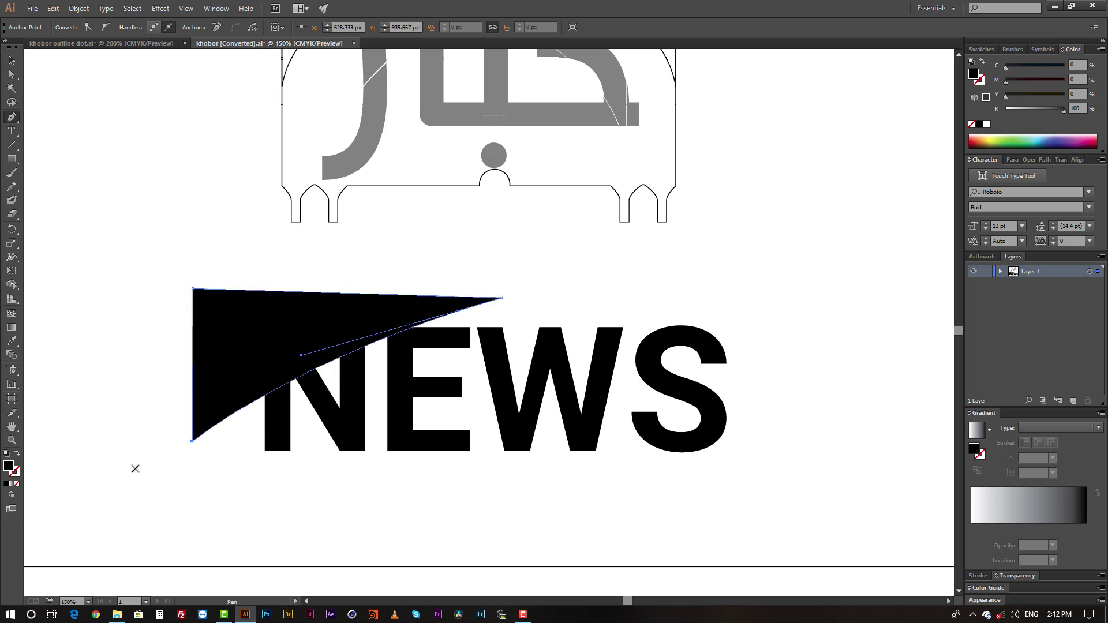
{"action": "left_click", "coordinate": [16, 455]}
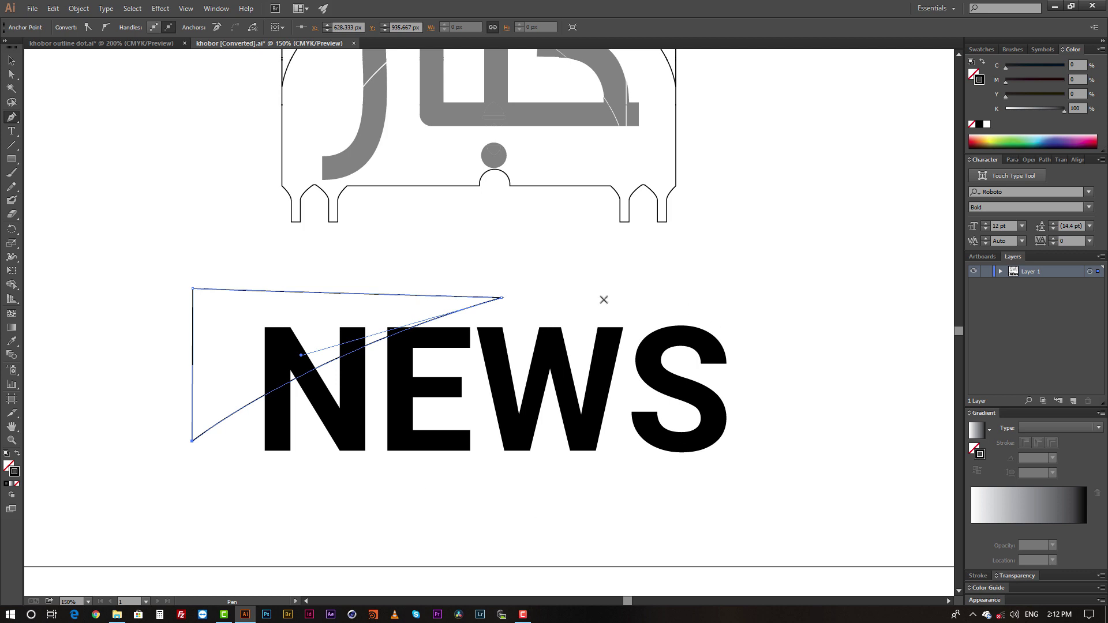
Draw a second closed Pen shape whose curved edge cuts down through the W and S, extending beyond the S.
{"action": "left_click", "coordinate": [557, 292]}
{"action": "left_click_drag", "start_coordinate": [722, 500], "coordinate": [713, 586]}
{"action": "left_click_drag", "start_coordinate": [846, 242], "coordinate": [656, 269]}
{"action": "left_click", "coordinate": [557, 291]}
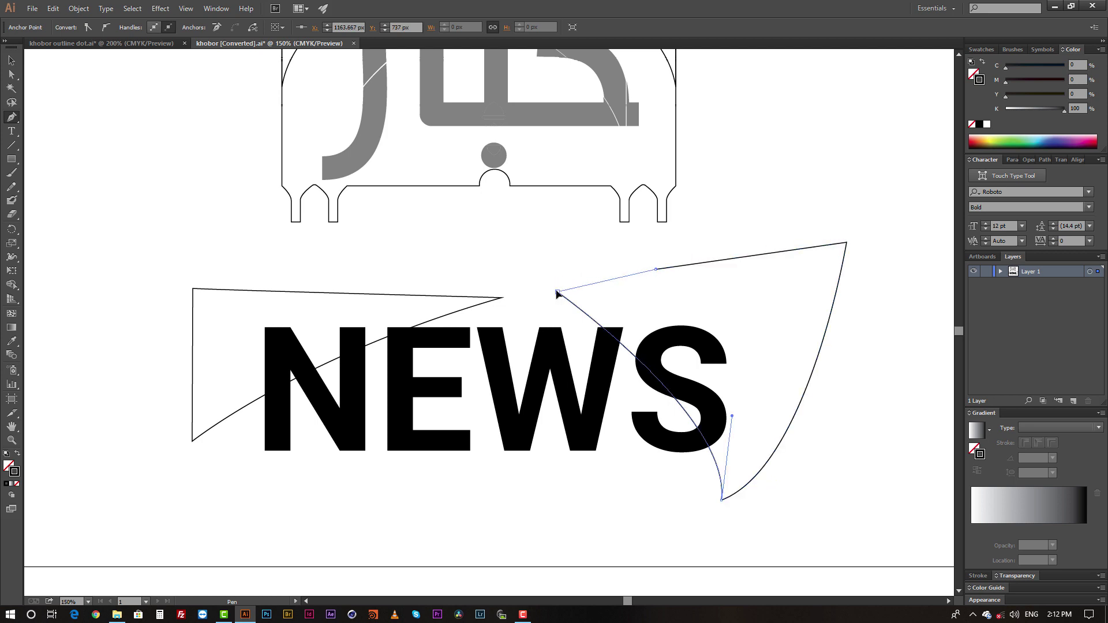
Draw a third closed Pen shape as an arch rising over the lower parts of the letters, closed by a straight base.
{"action": "left_click", "coordinate": [281, 508]}
{"action": "left_click_drag", "start_coordinate": [472, 397], "coordinate": [635, 383]}
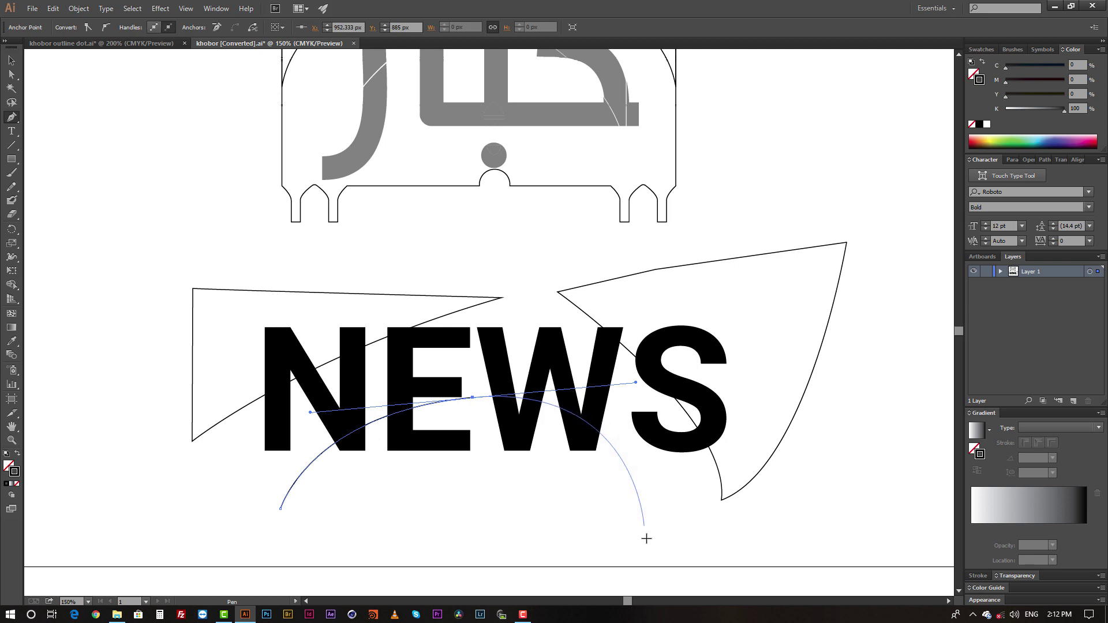
{"action": "left_click", "coordinate": [662, 527]}
{"action": "left_click", "coordinate": [280, 509]}
{"action": "left_click", "coordinate": [12, 60]}
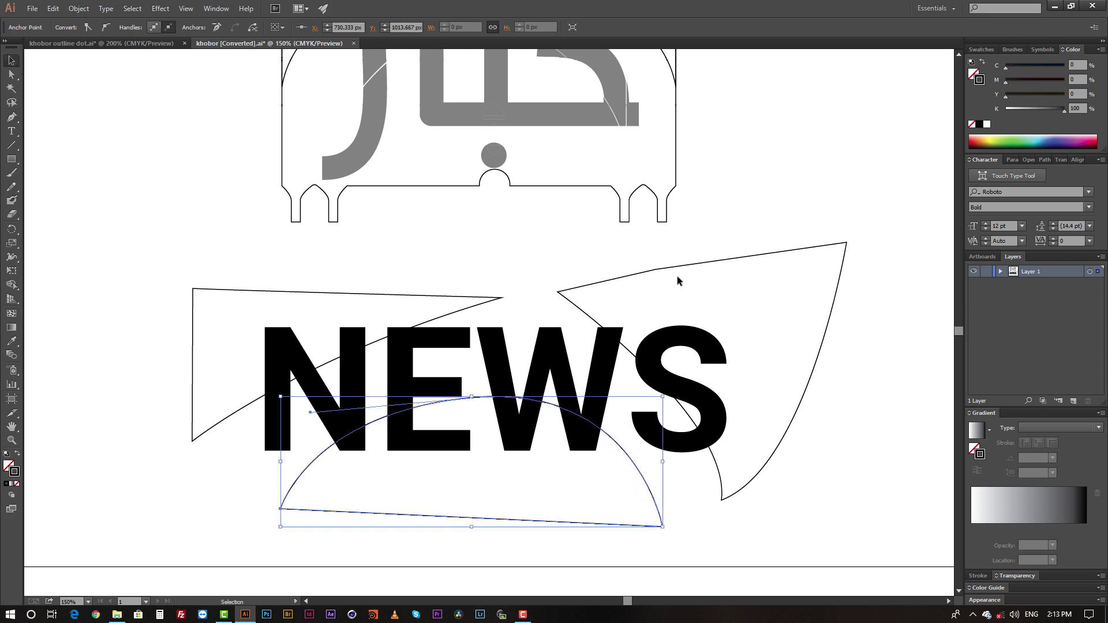
Divide the NEWS letters with the three Pen shapes and ungroup the resulting pieces.
{"action": "left_click_drag", "start_coordinate": [782, 278], "coordinate": [272, 472]}
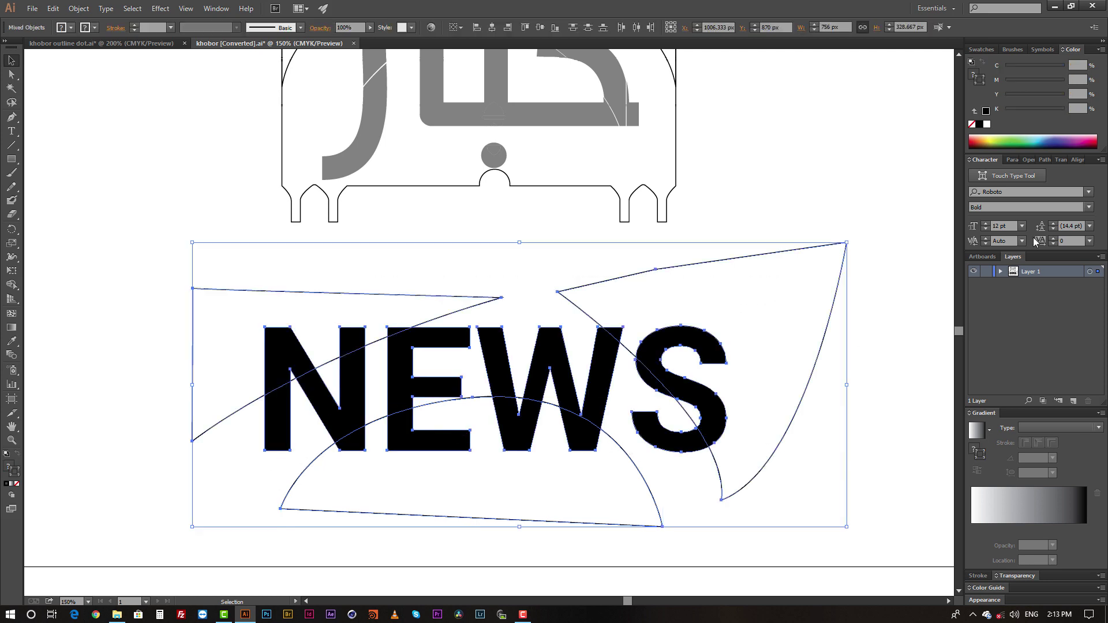
{"action": "left_click", "coordinate": [1044, 160]}
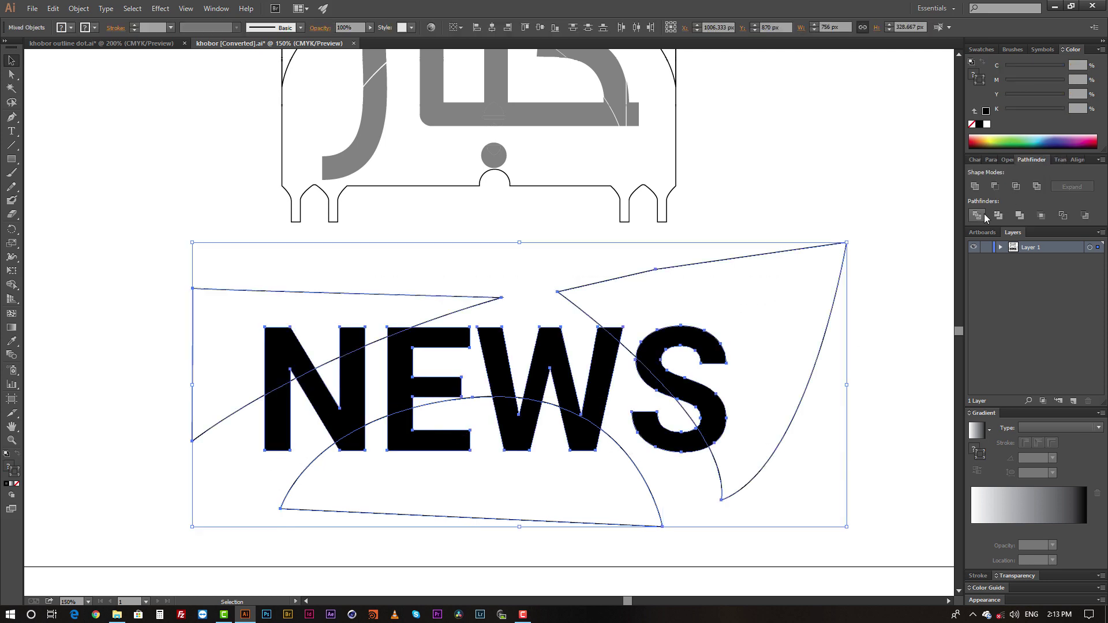
{"action": "left_click", "coordinate": [978, 218]}
{"action": "left_click", "coordinate": [865, 340]}
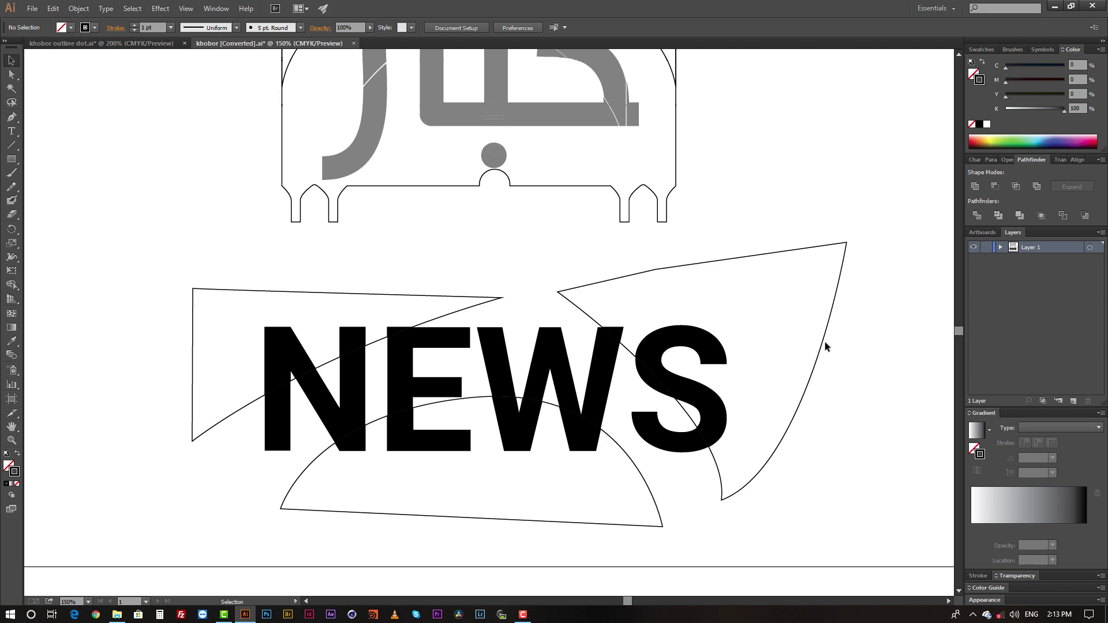
{"action": "left_click", "coordinate": [822, 343]}
{"action": "right_click", "coordinate": [822, 344]}
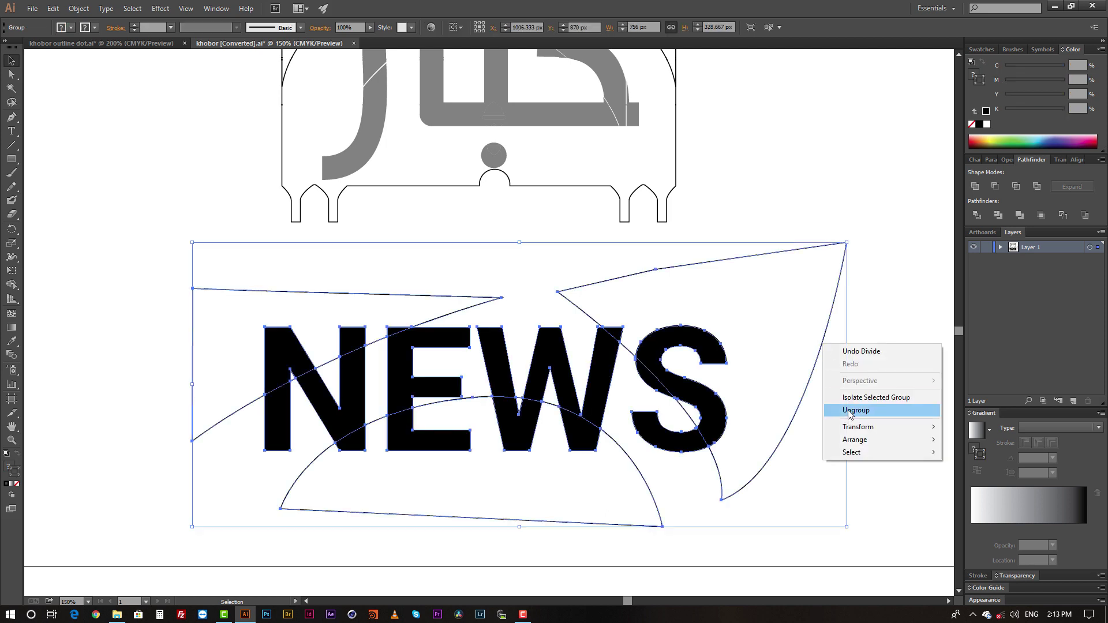
{"action": "left_click", "coordinate": [856, 411]}
Delete the three large leftover outline pieces lying outside the NEWS letters.
{"action": "left_click", "coordinate": [829, 325]}
{"action": "left_click", "coordinate": [827, 326]}
{"action": "key", "text": "Delete"}
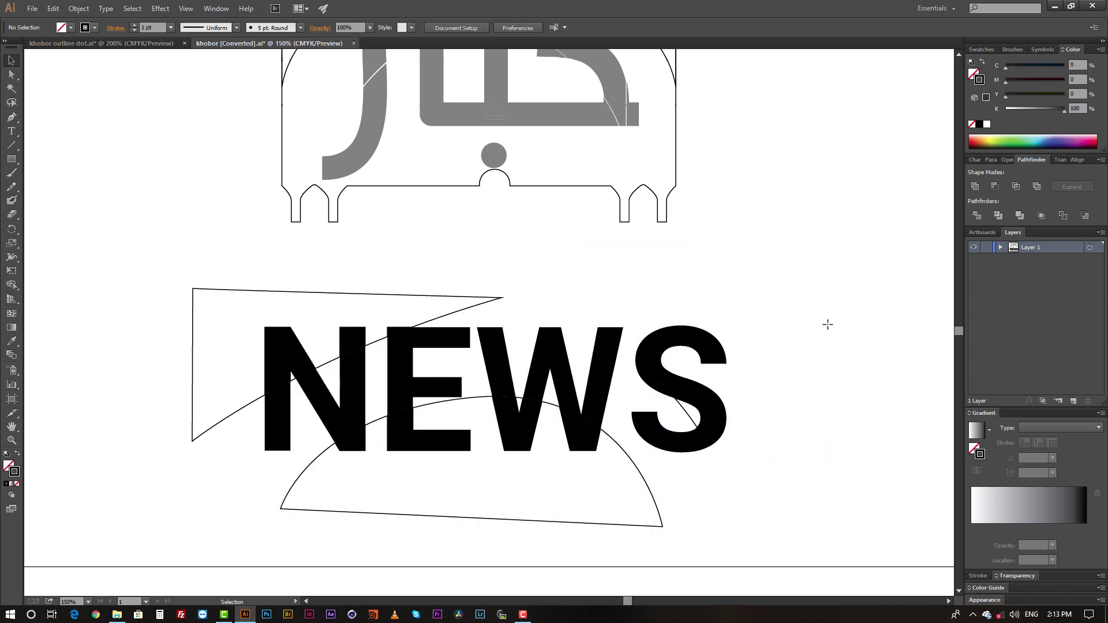
{"action": "left_click", "coordinate": [642, 474]}
{"action": "key", "text": "Delete"}
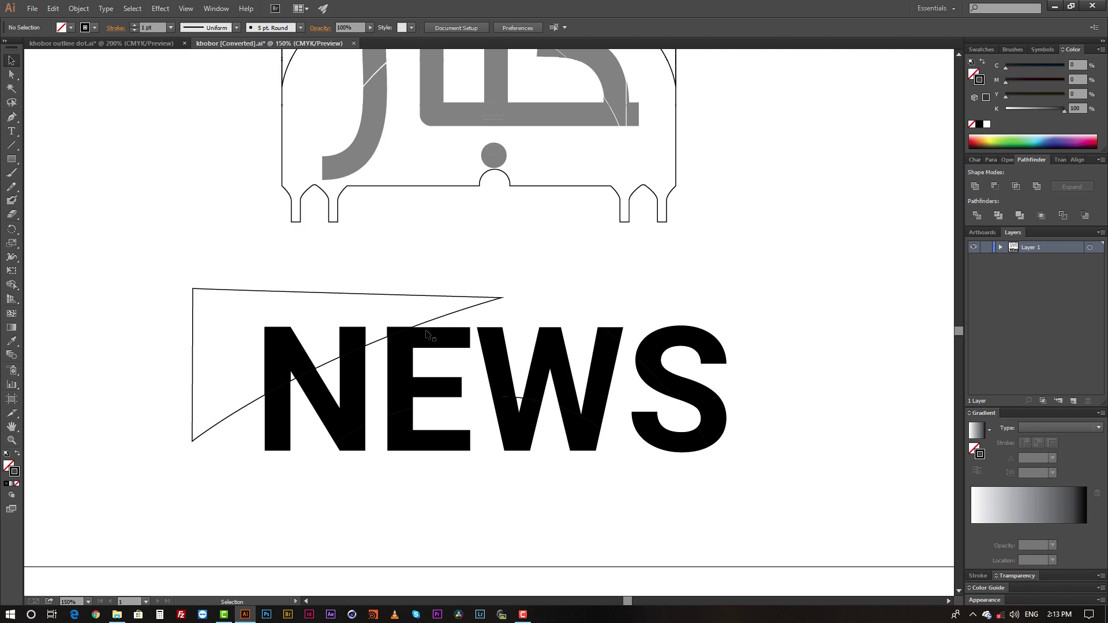
{"action": "left_click", "coordinate": [250, 290]}
{"action": "key", "text": "Delete"}
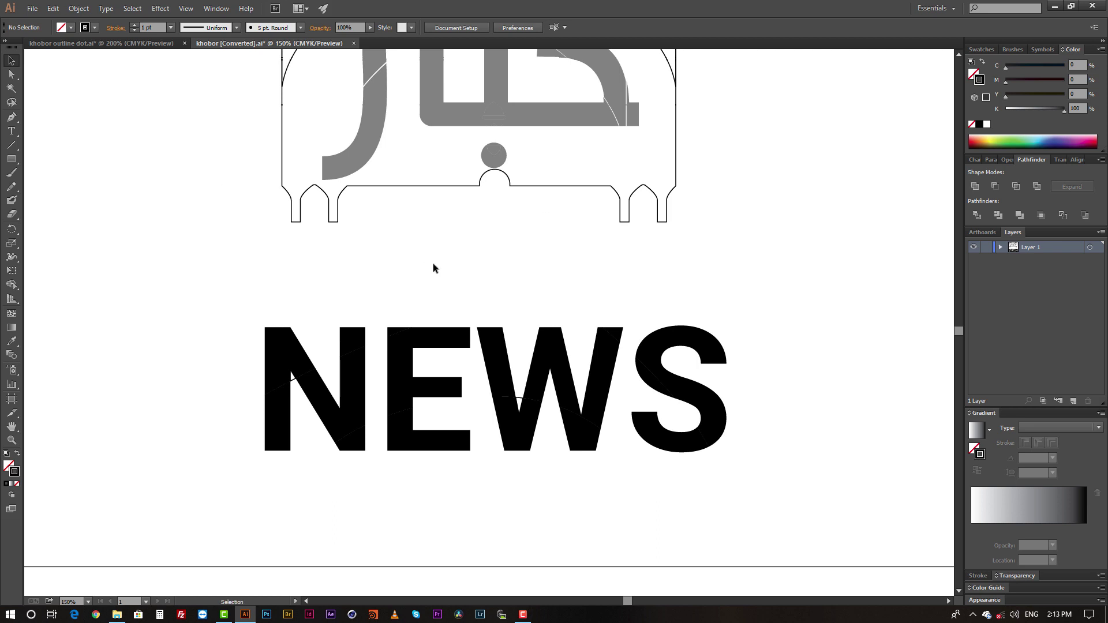
Delete the small leftover curve fragments in the openings of the N and W.
{"action": "left_click", "coordinate": [292, 375]}
{"action": "key", "text": "Delete"}
{"action": "left_click", "coordinate": [518, 399]}
{"action": "key", "text": "Delete"}
Review the dotted lettering in khobor outline dot.ai and return to the khobor [Converted].ai document.
{"action": "mouse_move", "coordinate": [620, 279]}
{"action": "left_mouse_down"}
{"action": "mouse_move", "coordinate": [410, 280]}
{"action": "mouse_move", "coordinate": [621, 279]}
{"action": "mouse_move", "coordinate": [616, 297]}
{"action": "left_mouse_up"}
{"action": "left_click", "coordinate": [75, 43]}
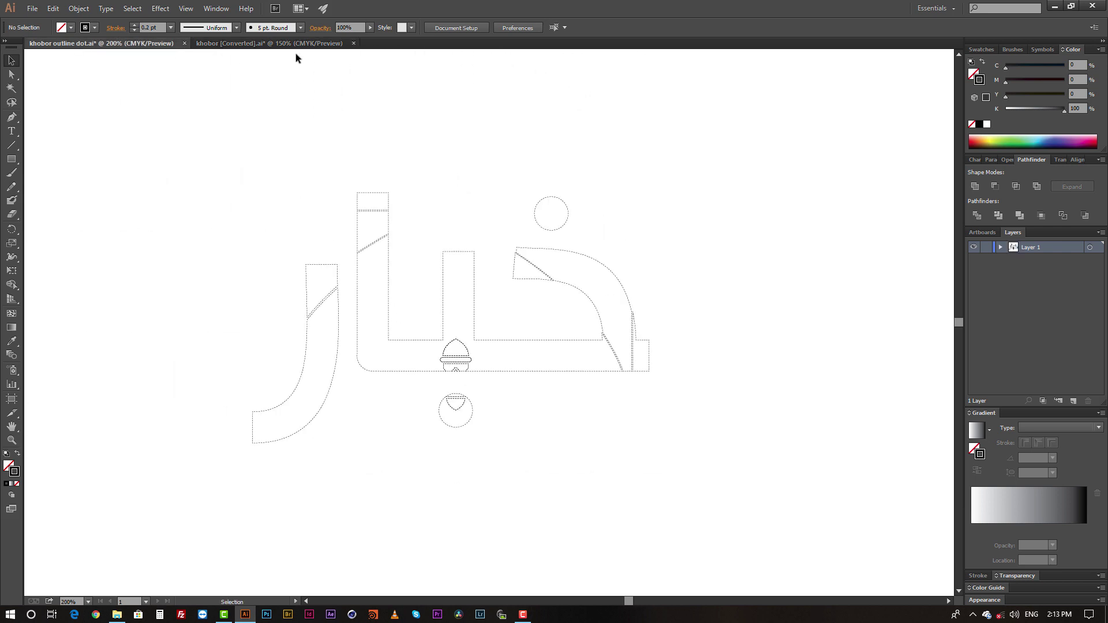
{"action": "left_click", "coordinate": [287, 44]}
{"action": "left_click_drag", "start_coordinate": [531, 317], "coordinate": [516, 272]}
{"action": "left_click", "coordinate": [479, 337]}
{"action": "mouse_move", "coordinate": [480, 337]}
{"action": "left_mouse_down"}
{"action": "mouse_move", "coordinate": [479, 314]}
{"action": "mouse_move", "coordinate": [479, 337]}
{"action": "left_mouse_up"}
{"action": "left_click", "coordinate": [396, 313]}
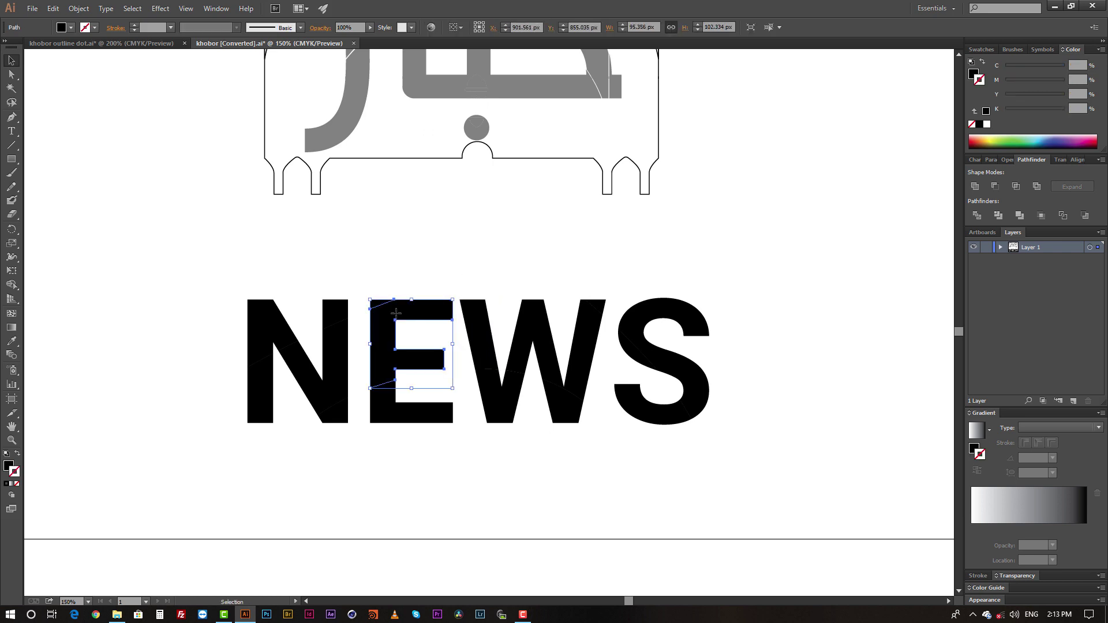
{"action": "left_click_drag", "start_coordinate": [396, 302], "coordinate": [398, 277]}
{"action": "key", "text": "ctrl+z"}
Nudge the upper cut pieces of the N and E slightly up and left to open a thin gap along the diagonal cut.
{"action": "left_click", "coordinate": [378, 301], "text": "shift"}
{"action": "left_click", "coordinate": [333, 312], "text": "shift"}
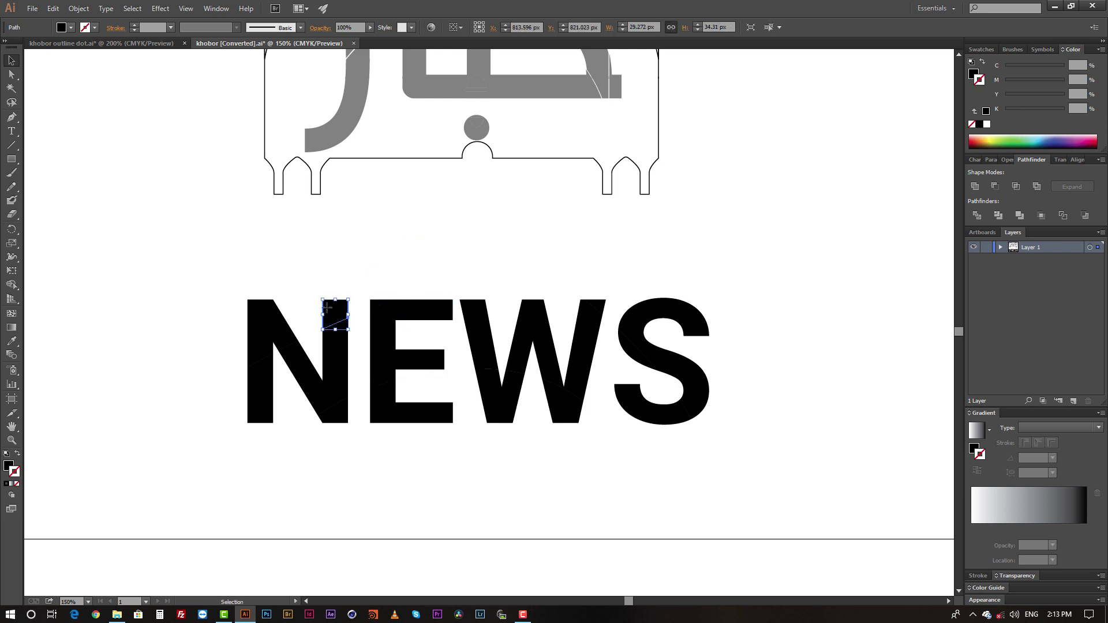
{"action": "left_click", "coordinate": [266, 317], "text": "shift"}
{"action": "left_click", "coordinate": [388, 307], "text": "shift"}
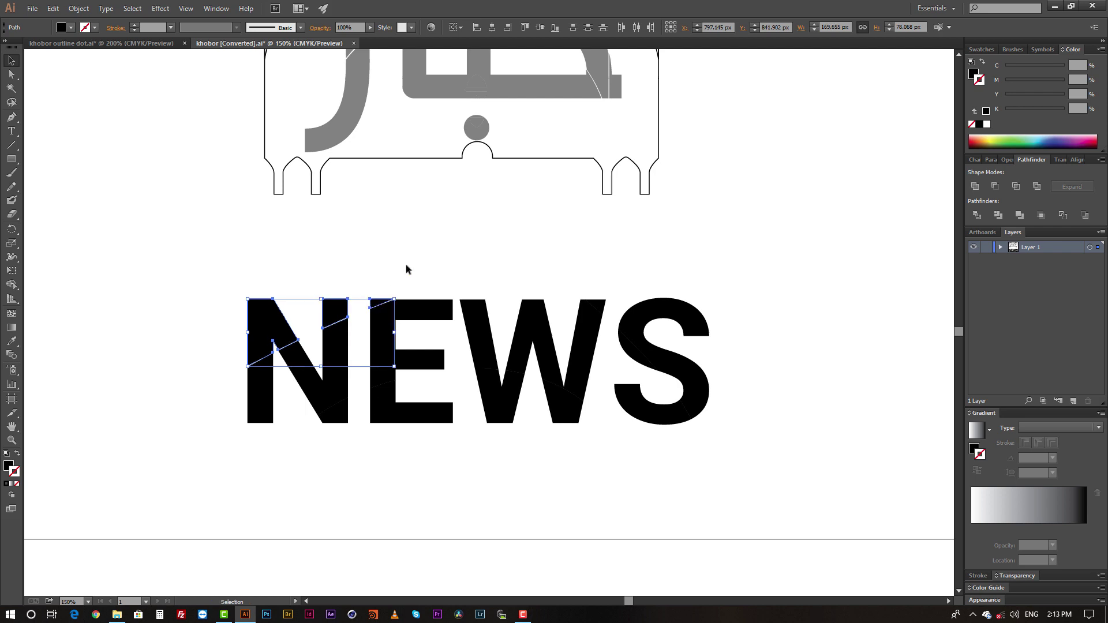
{"action": "left_click", "coordinate": [424, 265]}
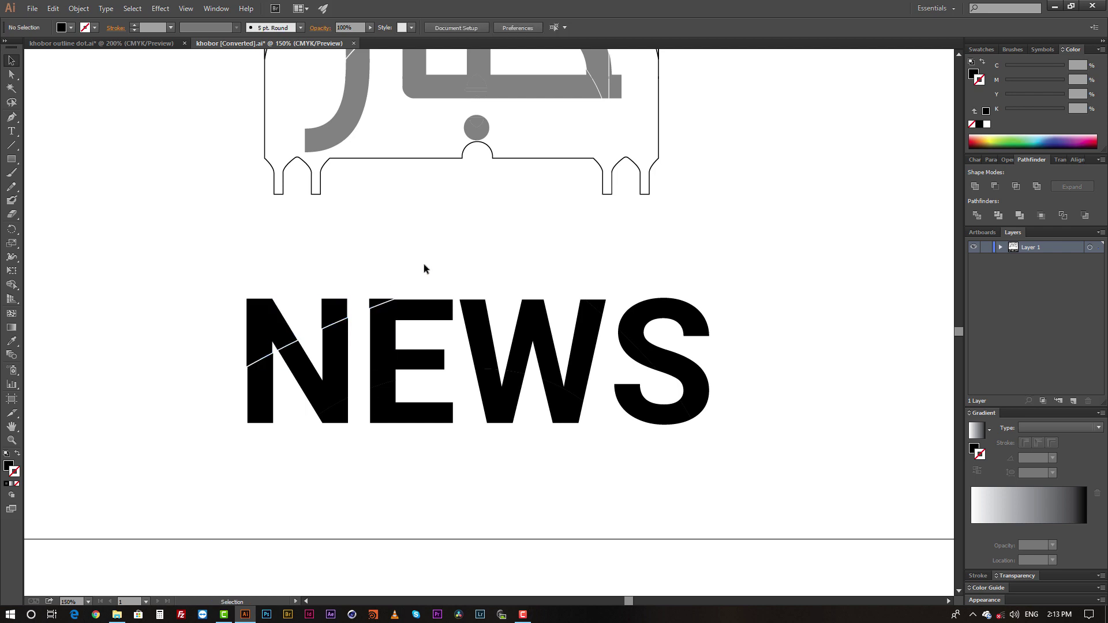
Nudge the lower cut pieces of the E and W down slightly to open a thin gap along the arch cut.
{"action": "left_click", "coordinate": [408, 415]}
{"action": "left_click", "coordinate": [506, 412], "text": "shift"}
{"action": "left_click", "coordinate": [559, 415], "text": "shift"}
{"action": "key", "text": "Down"}
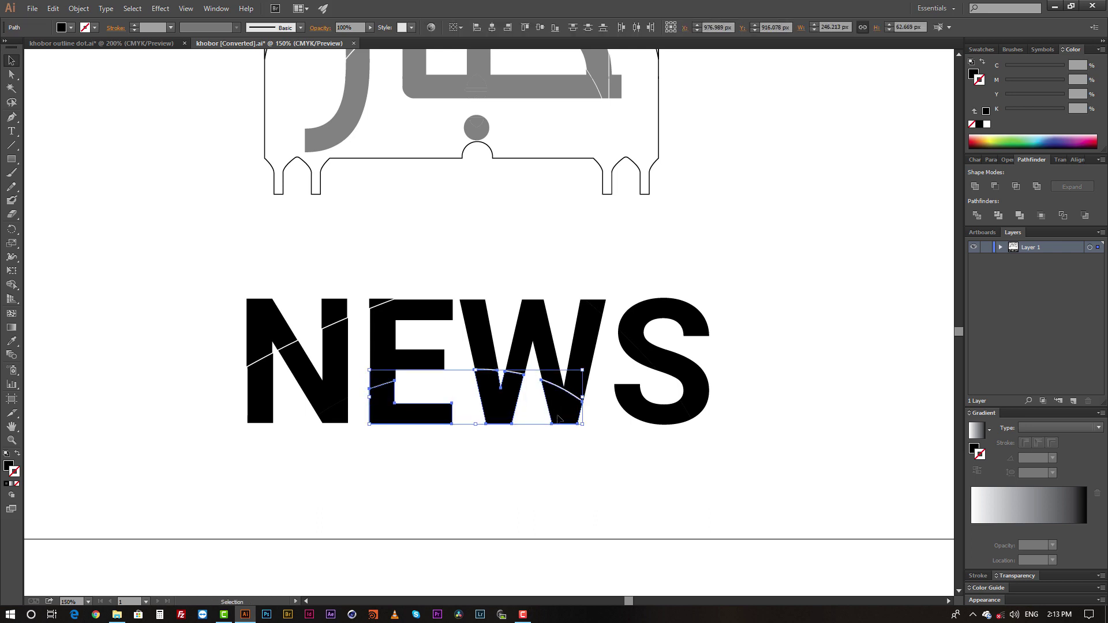
Open gaps in the S by nudging its lower curl slightly down and left and its main body 2 px right.
{"action": "left_click", "coordinate": [609, 464]}
{"action": "left_click", "coordinate": [677, 398]}
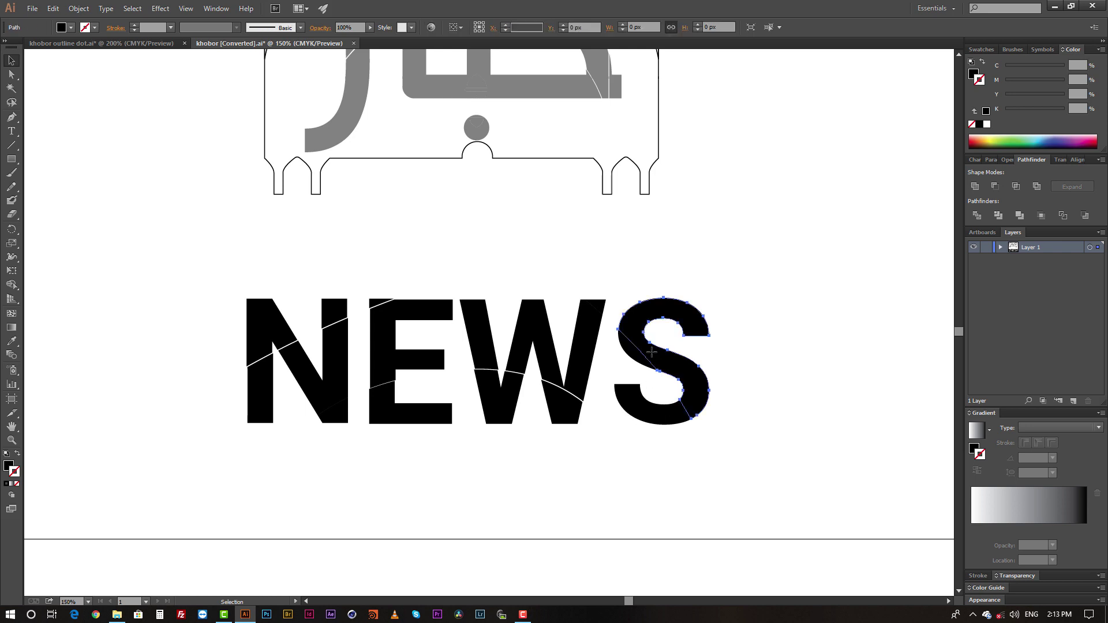
{"action": "left_click", "coordinate": [660, 422]}
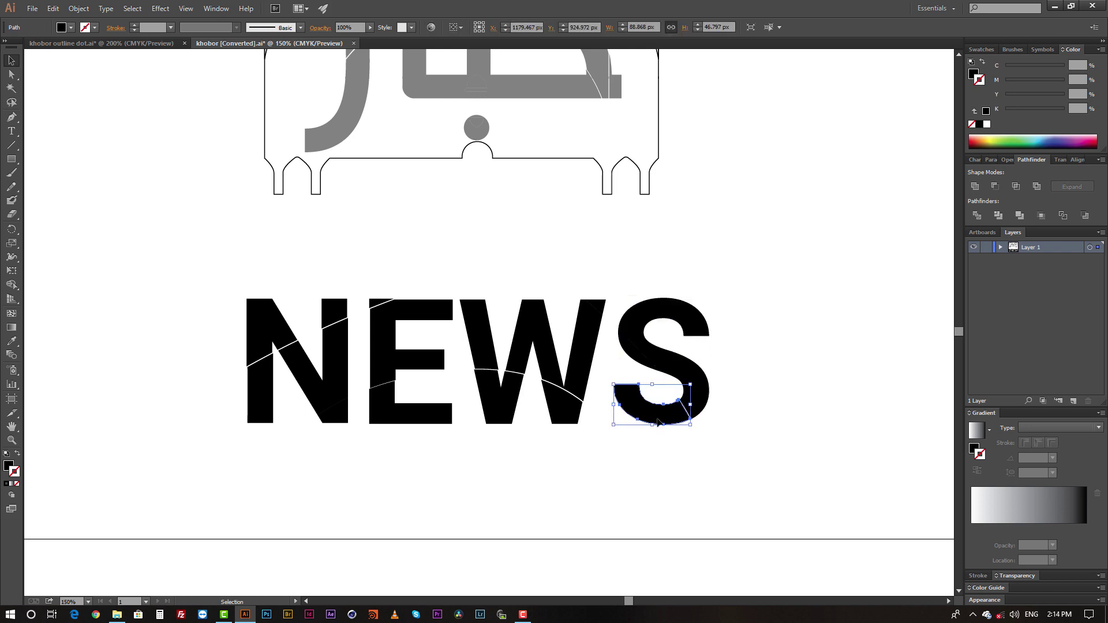
{"action": "key", "text": "Down"}
{"action": "key", "text": "Left"}
{"action": "key", "text": "Down"}
{"action": "left_click", "coordinate": [654, 311]}
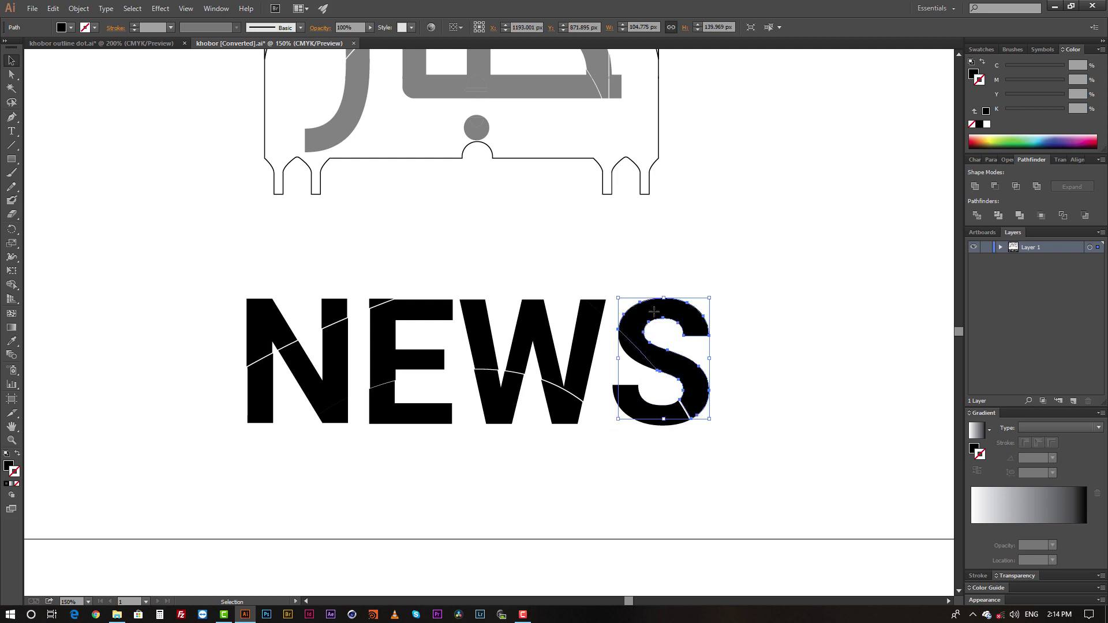
{"action": "key", "text": "Right"}
{"action": "key", "text": "Right"}
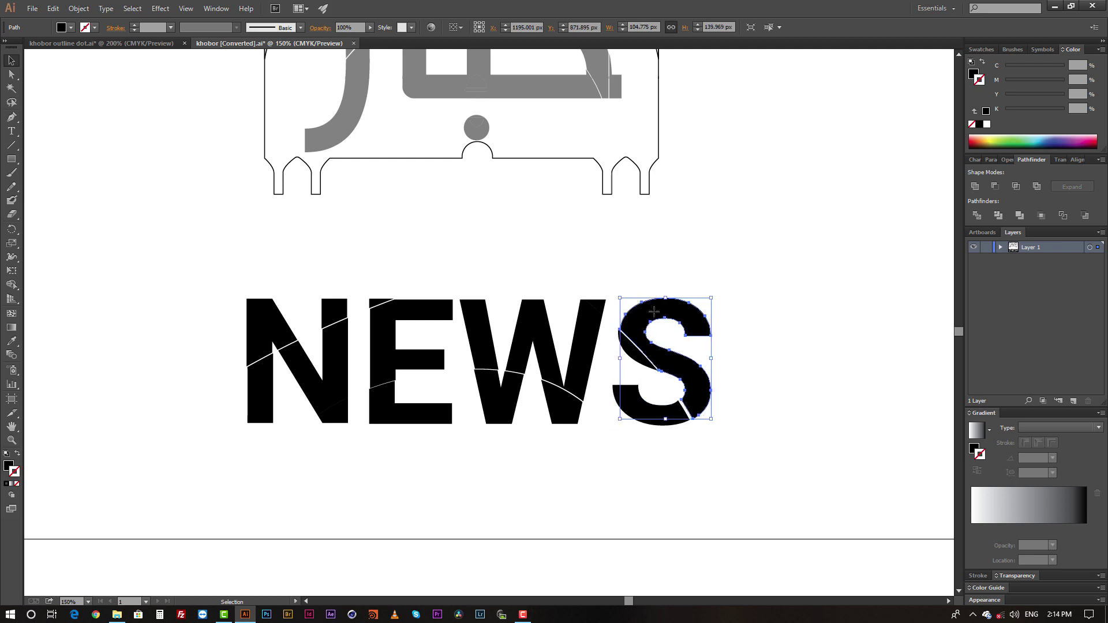
Nudge the upper-right corner piece of the W slightly right to open a thin gap along its diagonal cut.
{"action": "left_click", "coordinate": [594, 313]}
{"action": "left_click", "coordinate": [601, 308]}
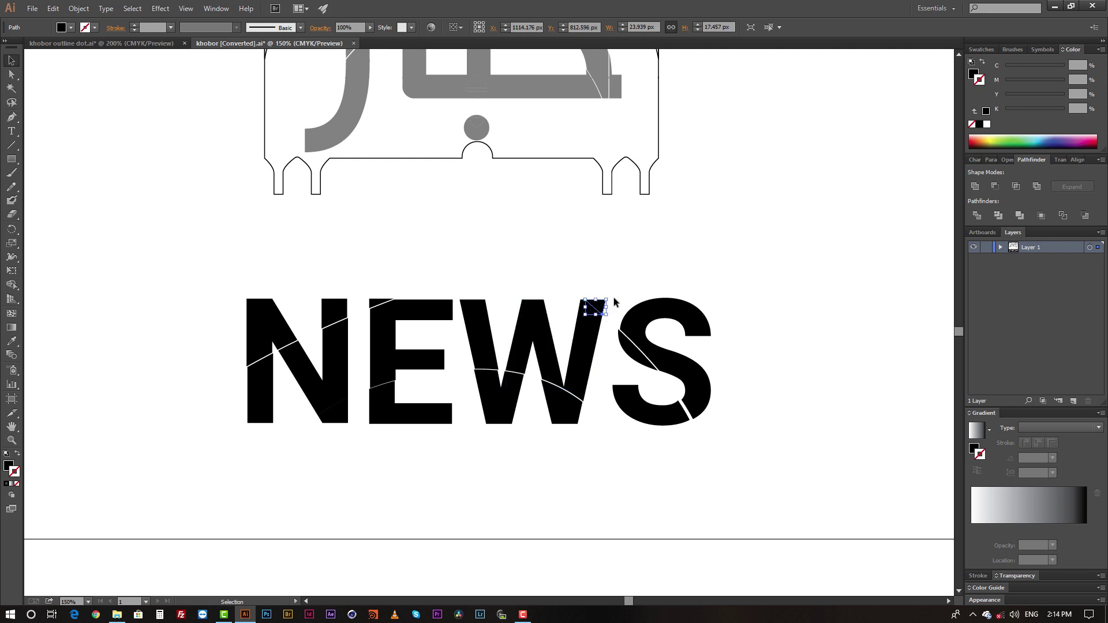
{"action": "left_click", "coordinate": [708, 278]}
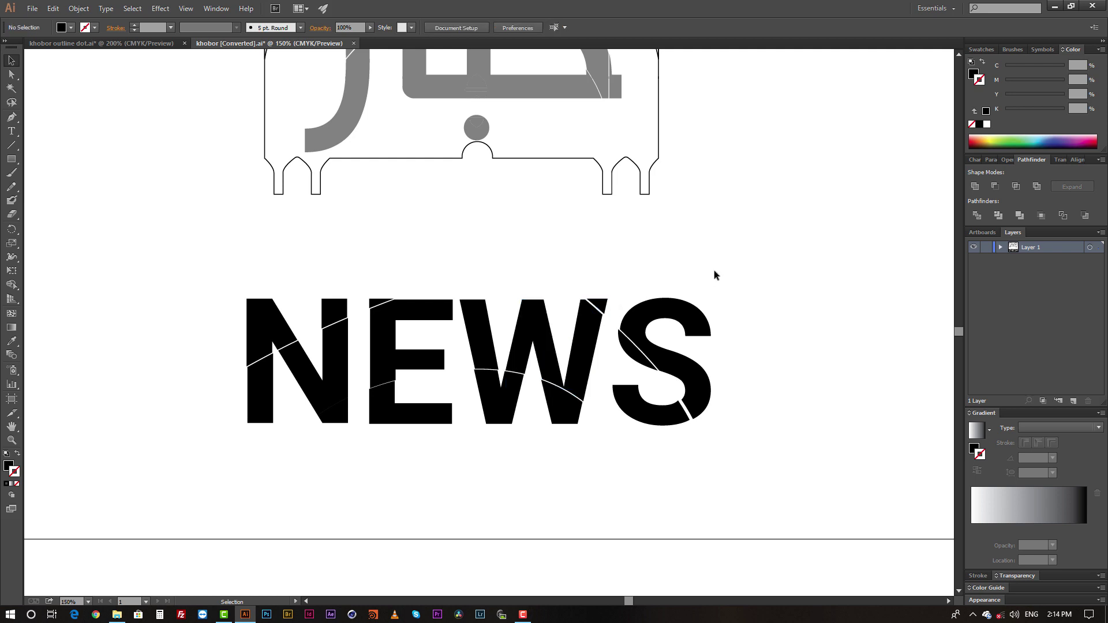
Nudge the lower-right cut piece of the N slightly down and right to open a thin gap along the arch cut.
{"action": "left_click_drag", "start_coordinate": [541, 456], "coordinate": [209, 510]}
{"action": "left_click", "coordinate": [359, 381]}
{"action": "left_click", "coordinate": [341, 408]}
{"action": "left_click", "coordinate": [343, 417]}
{"action": "left_click", "coordinate": [357, 416]}
{"action": "left_click", "coordinate": [401, 416]}
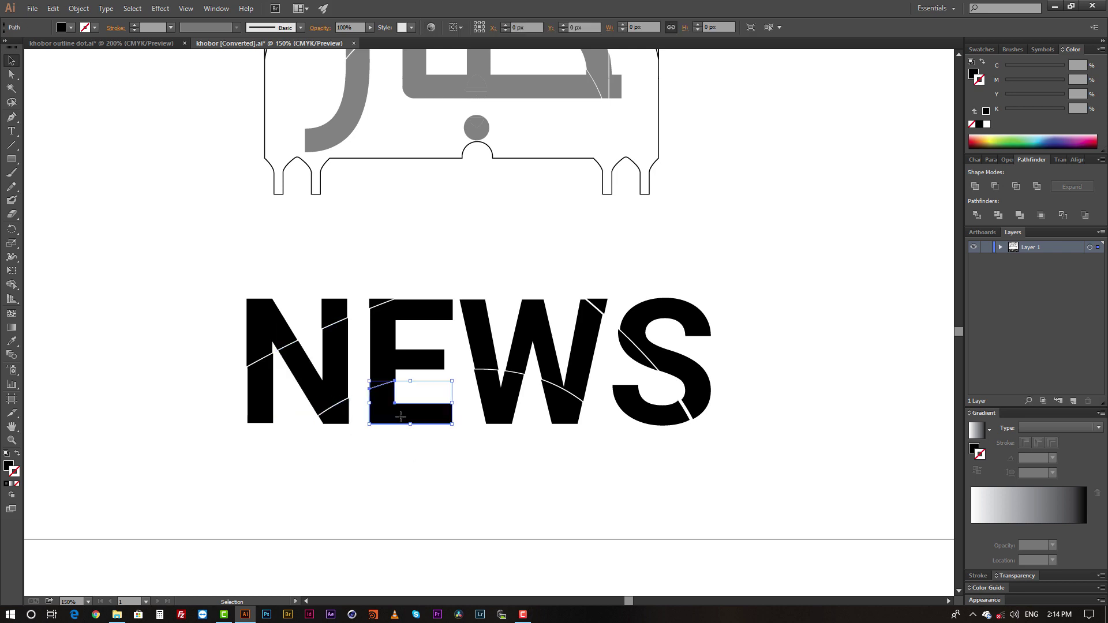
{"action": "left_click", "coordinate": [466, 487]}
{"action": "key", "text": "space"}
{"action": "left_click_drag", "start_coordinate": [500, 434], "coordinate": [476, 443]}
{"action": "left_click_drag", "start_coordinate": [781, 261], "coordinate": [157, 470]}
{"action": "left_click", "coordinate": [617, 488]}
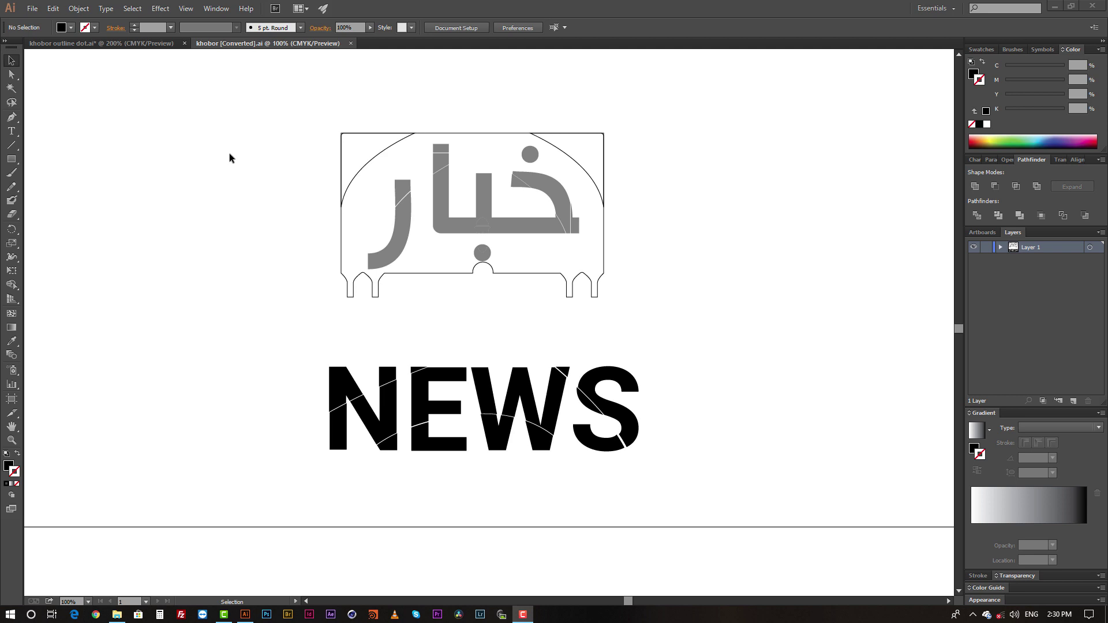
Save the document with Save As, choosing the Illustrator 8 version in the Illustrator Options.
{"action": "left_click", "coordinate": [32, 8]}
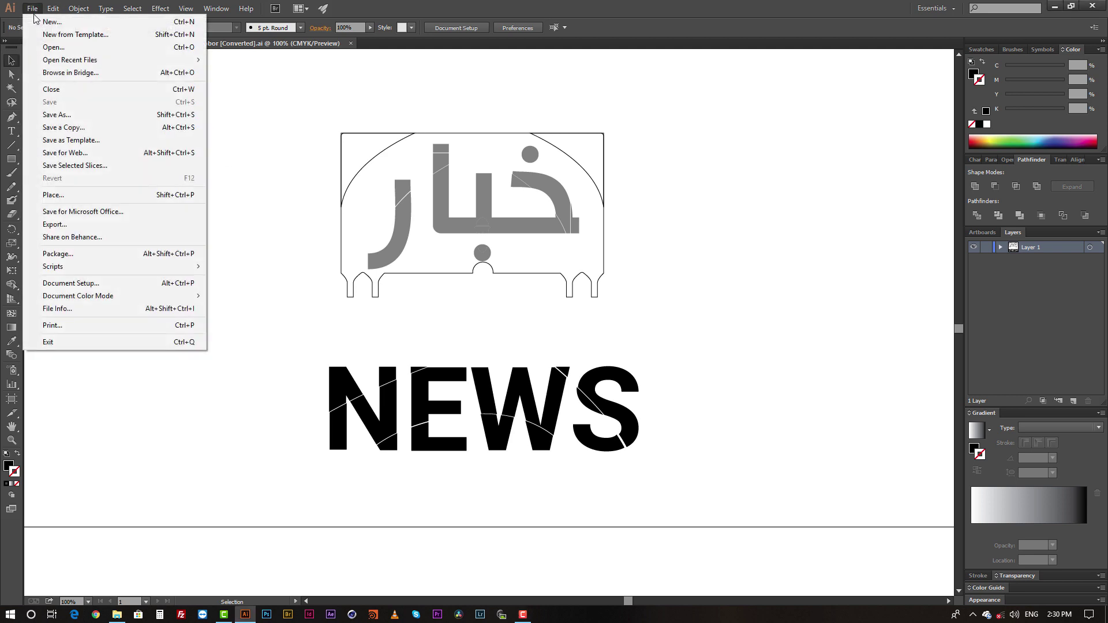
{"action": "left_click", "coordinate": [58, 115]}
{"action": "left_click", "coordinate": [592, 421]}
{"action": "left_click", "coordinate": [595, 356]}
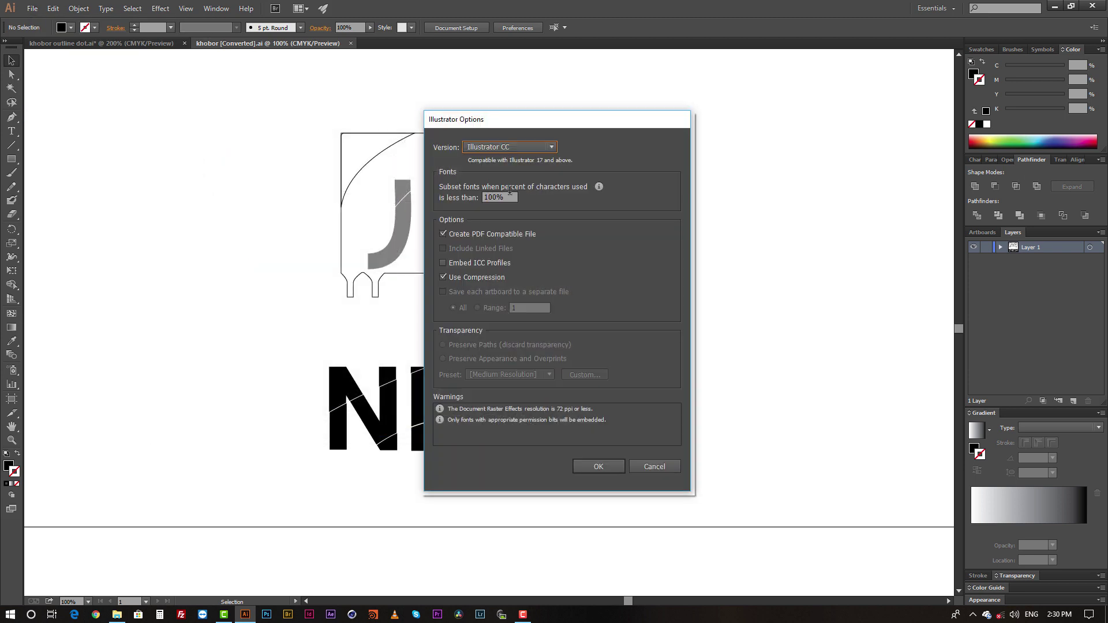
{"action": "left_click", "coordinate": [523, 148]}
{"action": "left_click", "coordinate": [512, 289]}
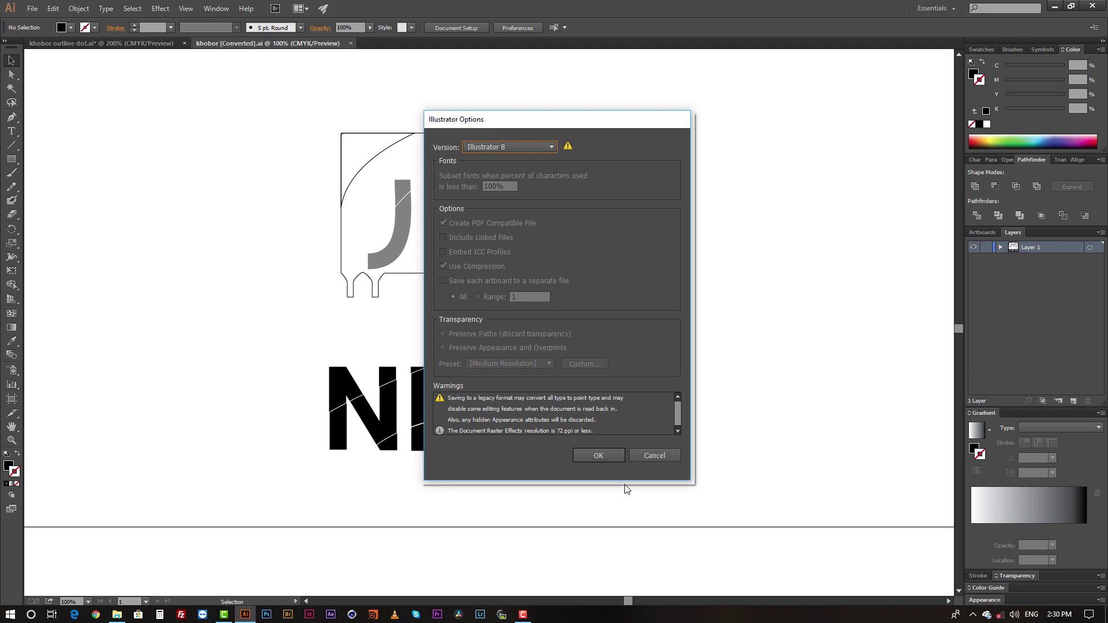
{"action": "left_click", "coordinate": [598, 456]}
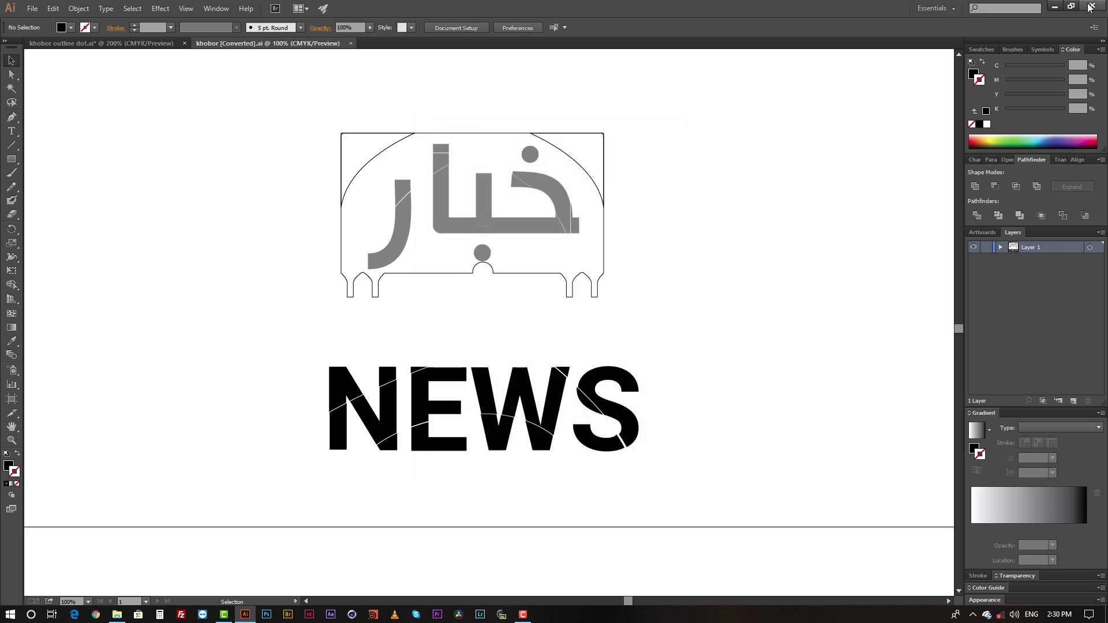